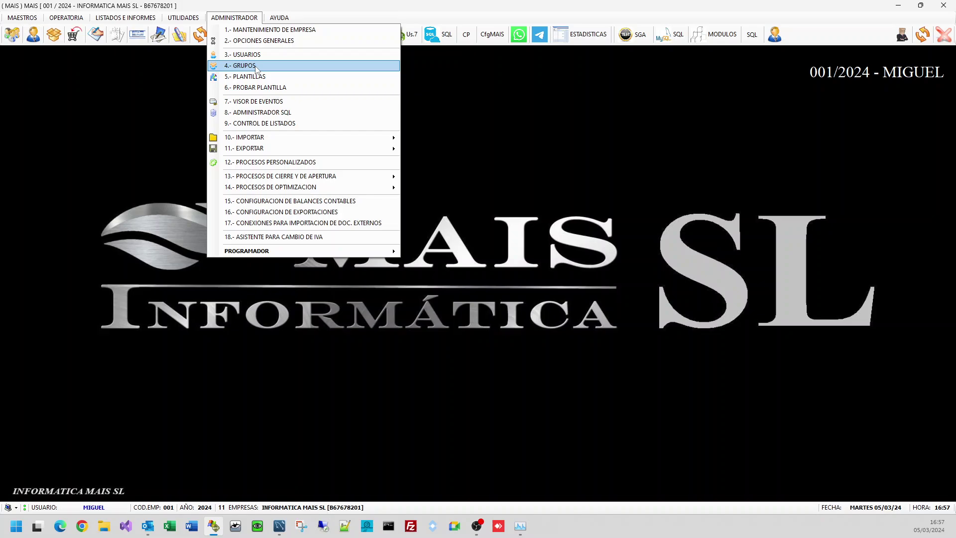
# Step: Load group PRUEBAS in 4.- GRUPOS and step through its administrator, description and template fields
pyautogui.click(256, 66)
pyautogui.write('PRUE')
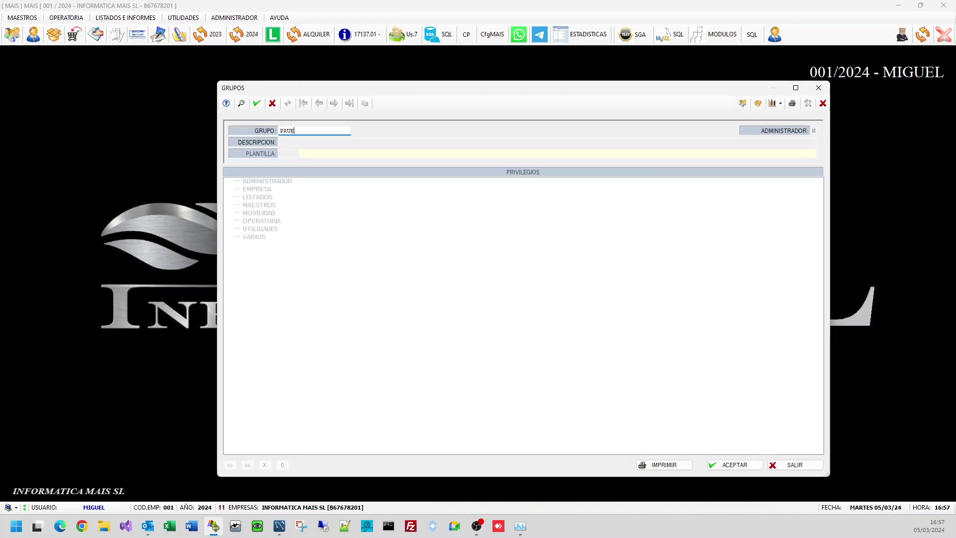
pyautogui.write('BAS')
pyautogui.press('Return')
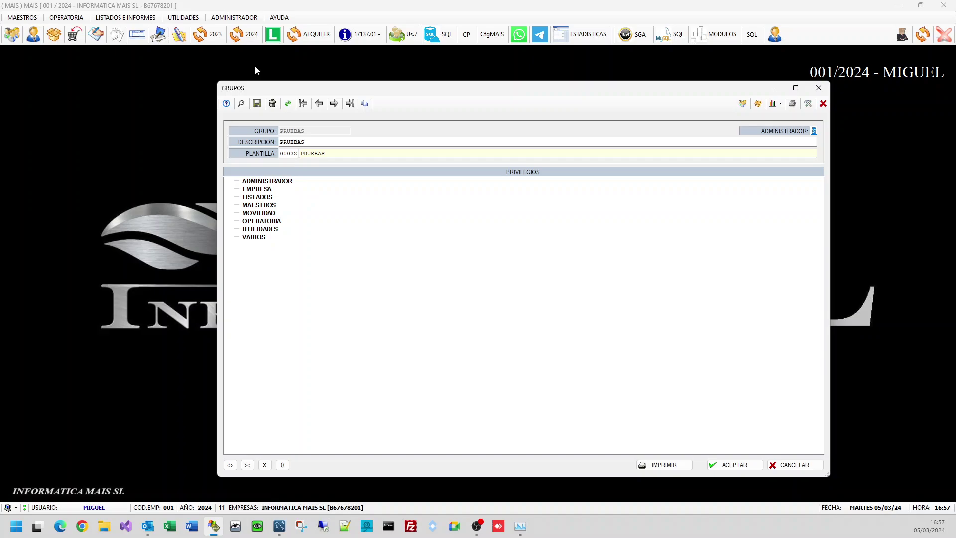
pyautogui.press('Tab')
pyautogui.hotkey('shift', 'Tab')
pyautogui.press('Tab')
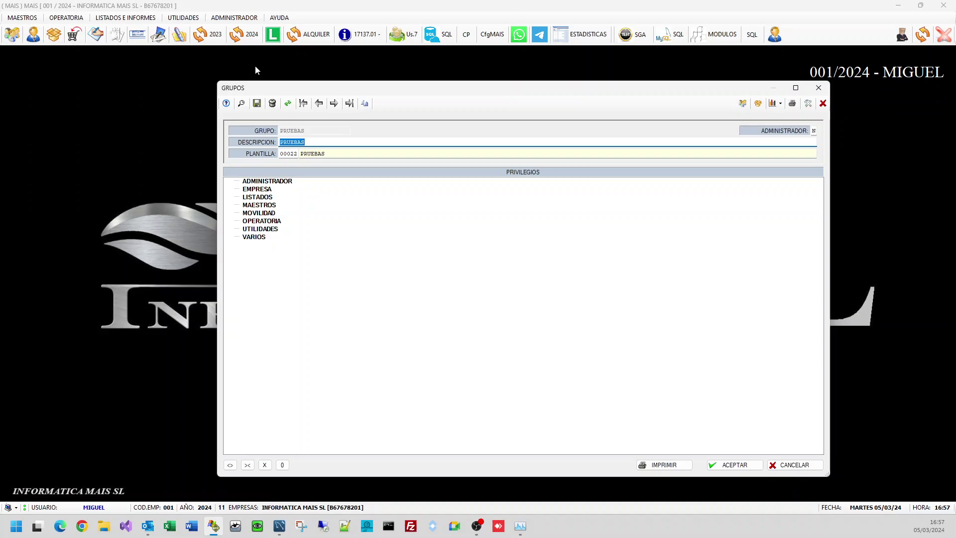
pyautogui.press('Tab')
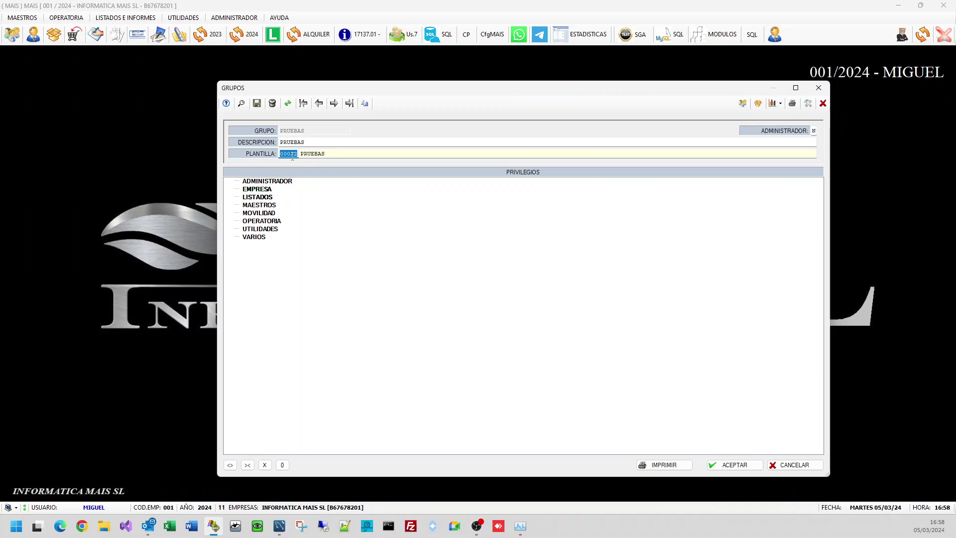
pyautogui.click(277, 184)
pyautogui.doubleClick(272, 181)
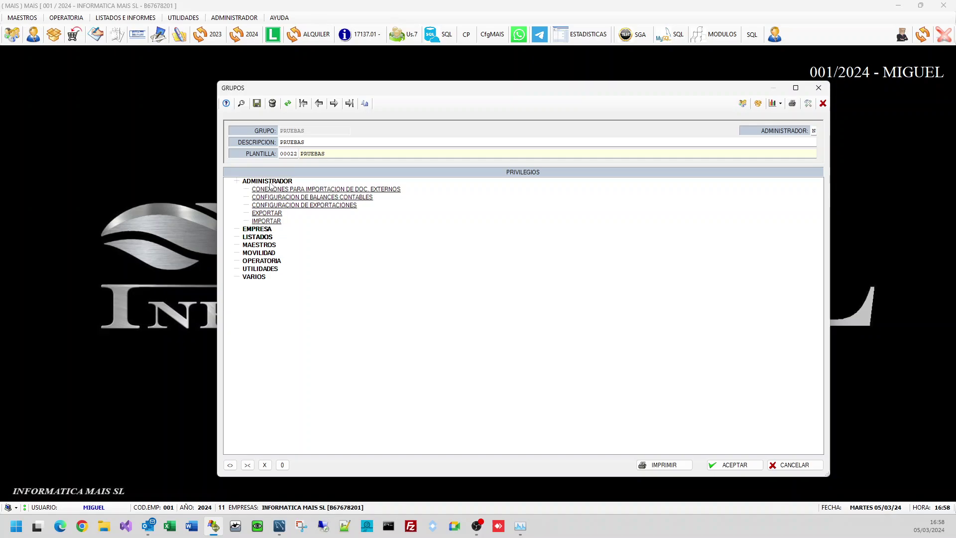
pyautogui.doubleClick(279, 198)
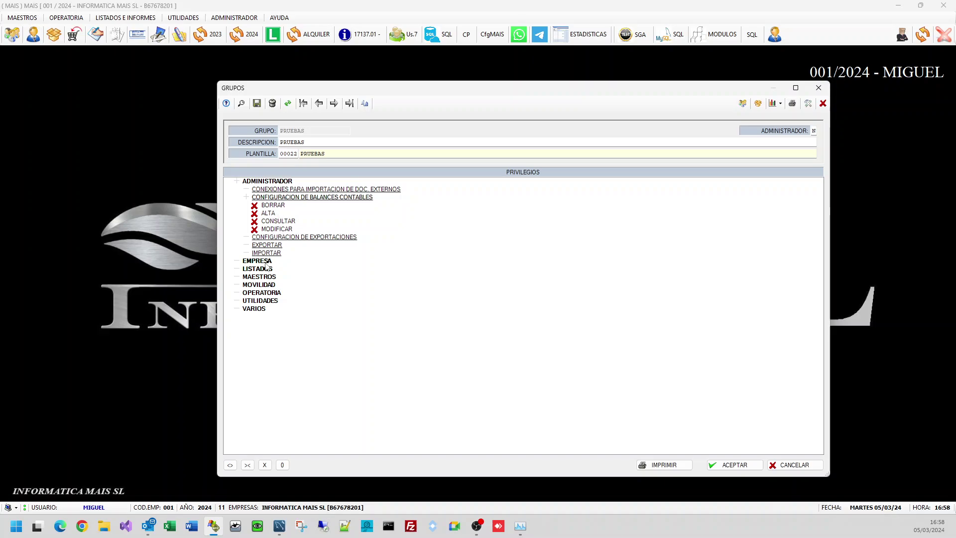
pyautogui.doubleClick(267, 262)
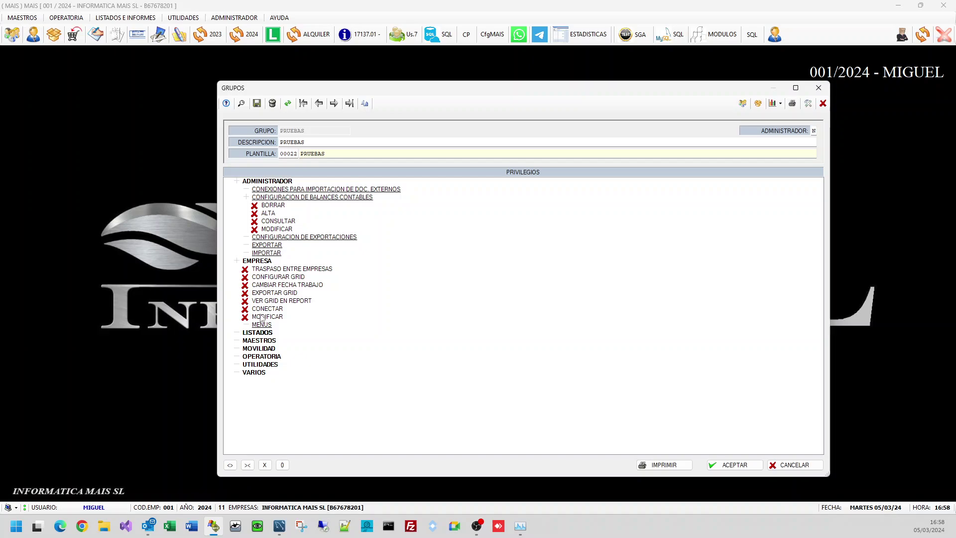
pyautogui.doubleClick(262, 333)
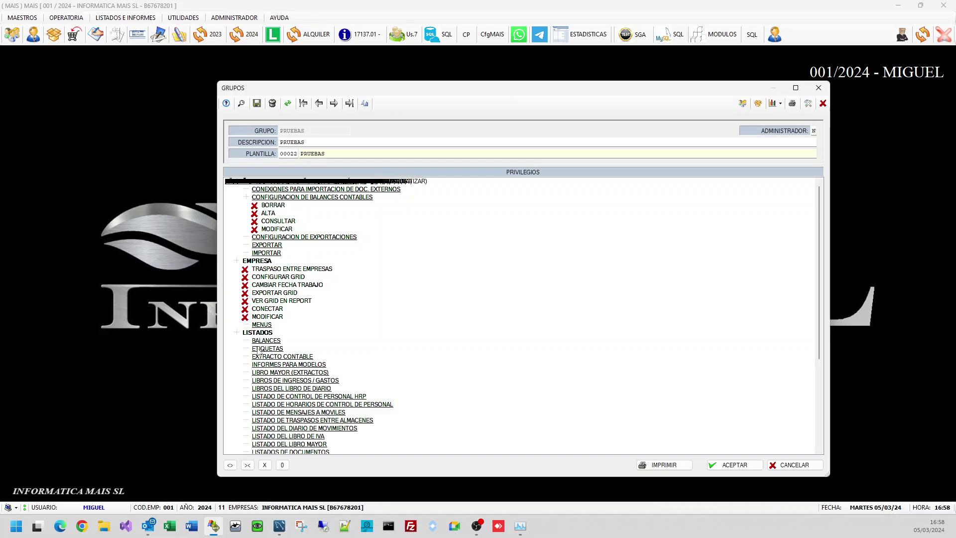
pyautogui.scroll(-6, 722, 405)
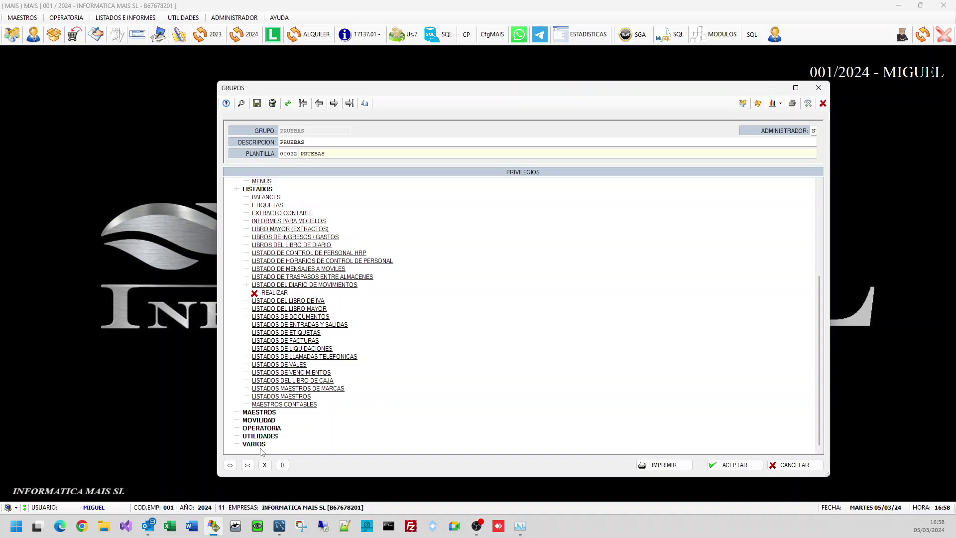
pyautogui.click(230, 466)
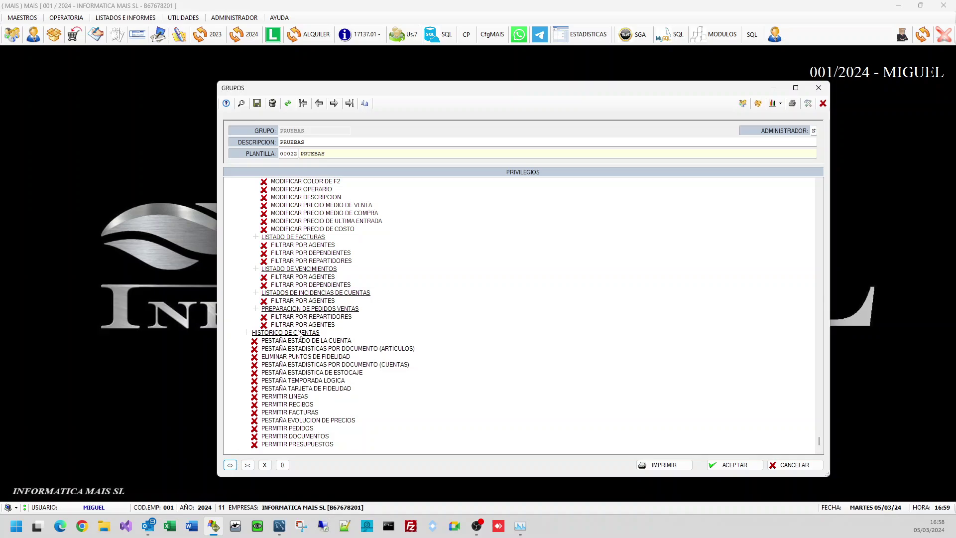
pyautogui.scroll(10, 391, 330)
pyautogui.scroll(9, 390, 327)
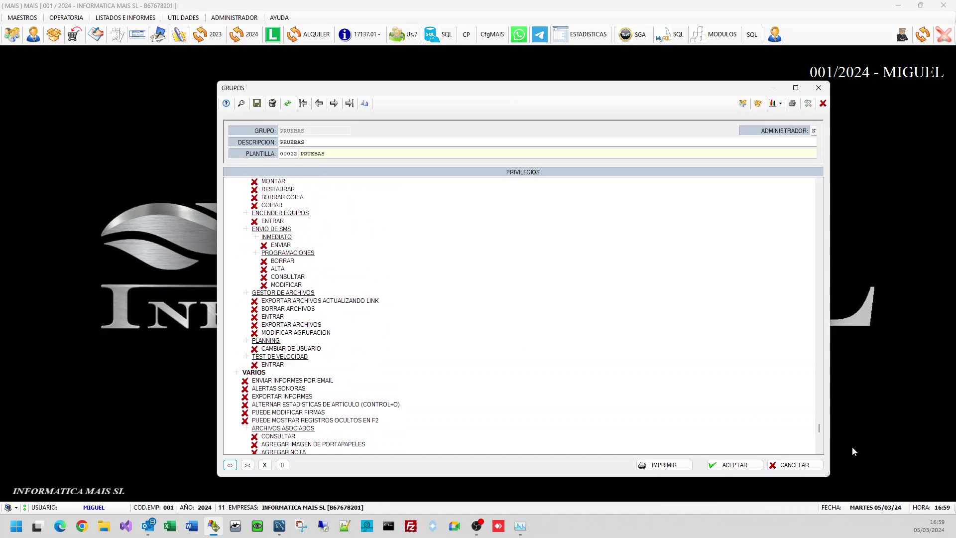
pyautogui.moveTo(818, 430); pyautogui.dragTo(792, 199)
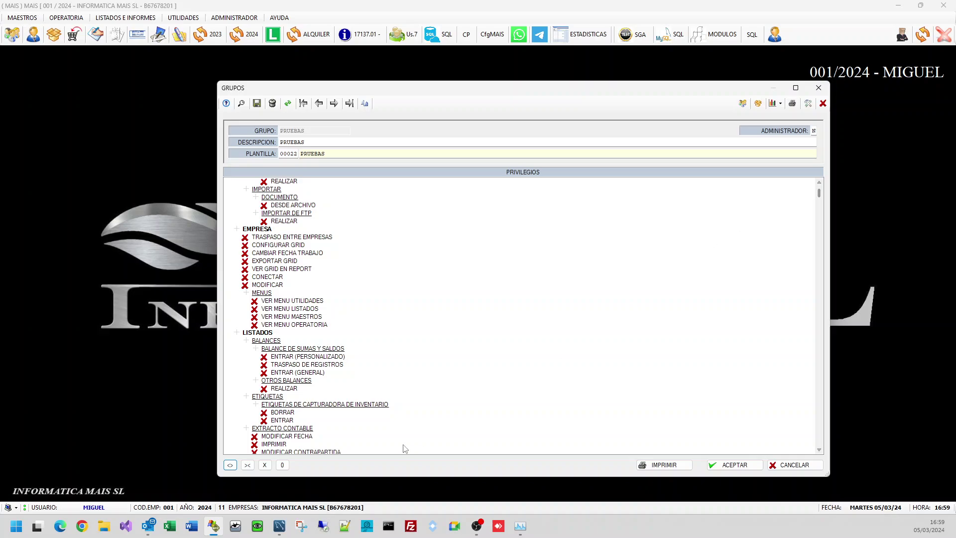
pyautogui.click(247, 465)
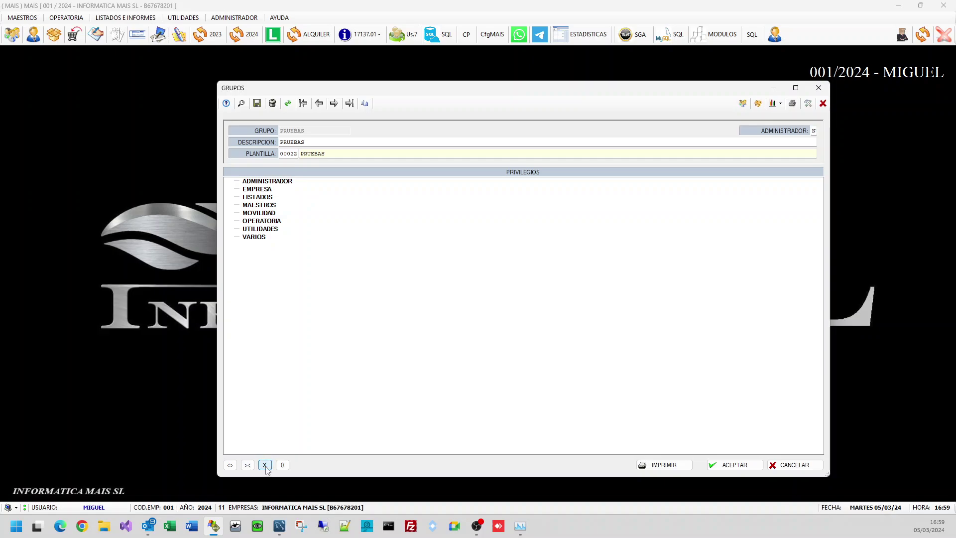
# Step: Expand the whole privilege tree, then grant and revoke all privileges twice, leaving everything denied
pyautogui.click(230, 466)
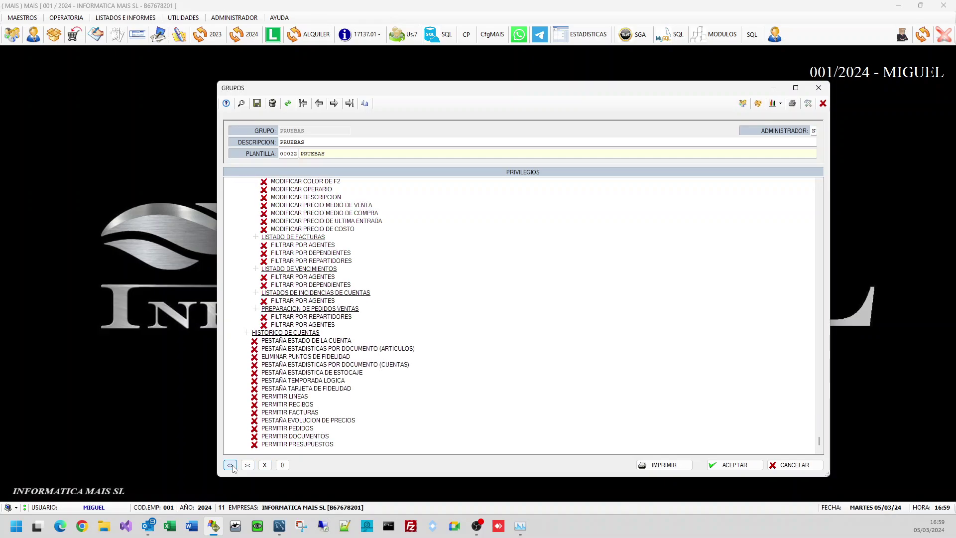
pyautogui.click(282, 466)
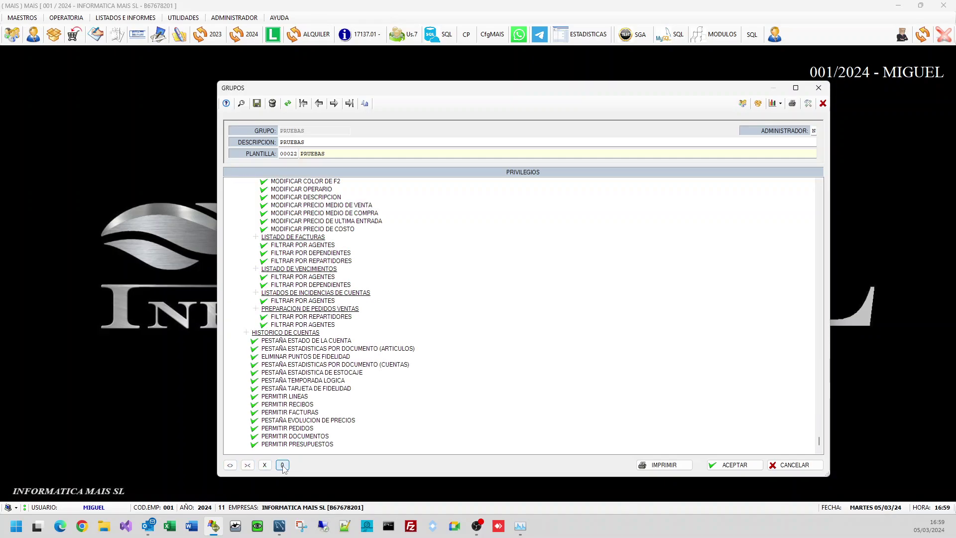
pyautogui.click(266, 466)
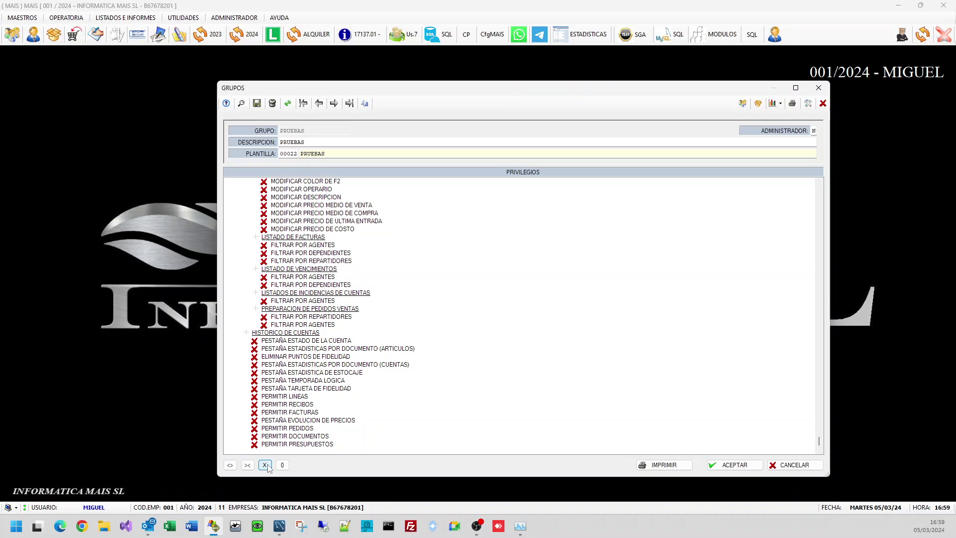
pyautogui.click(283, 466)
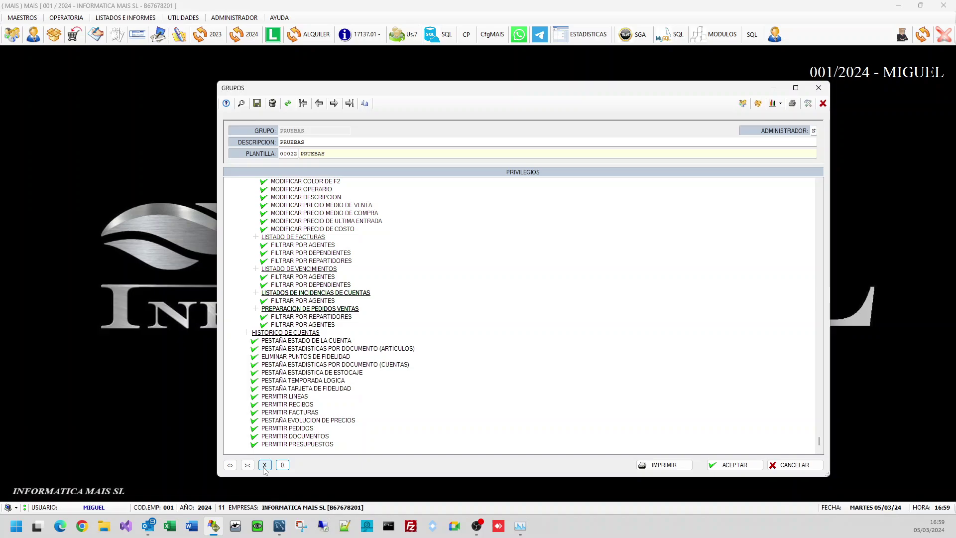
pyautogui.click(265, 465)
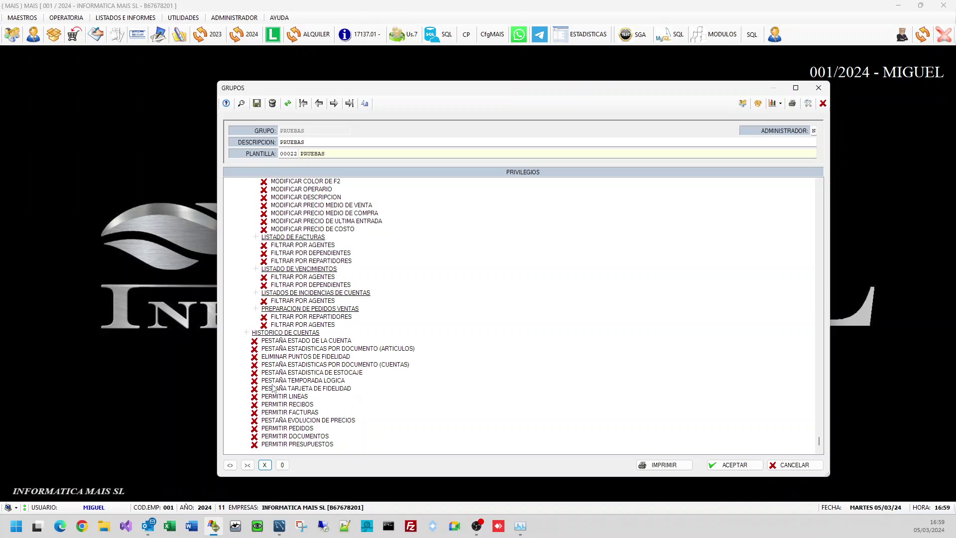
pyautogui.scroll(7, 277, 334)
pyautogui.scroll(8, 279, 336)
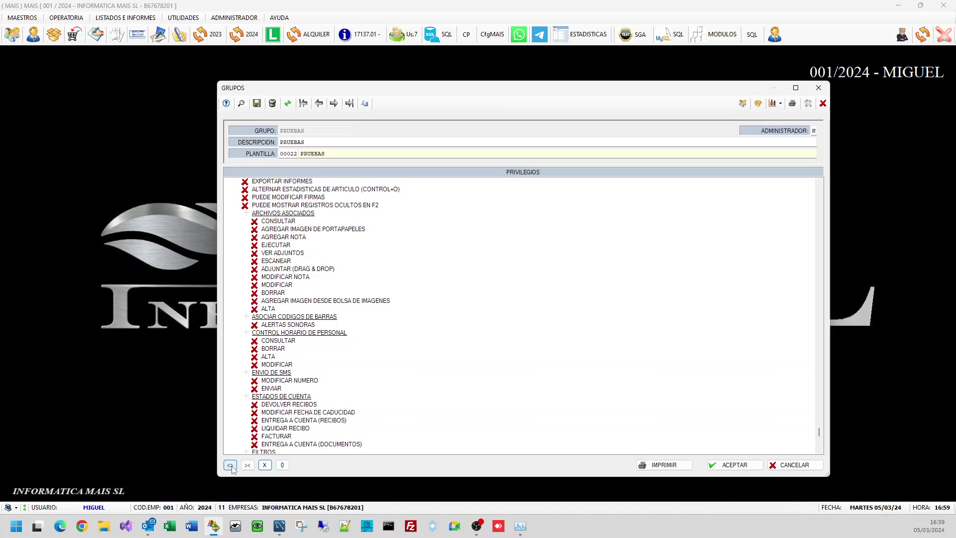
# Step: Under OPERATORIA > DOCUMENTOS, allow TRASPASO DE LINEAS, BORRAR, AMPLIAR INFORMACION DE LA LINEA and MODIFICAR PRECIOS
pyautogui.click(248, 467)
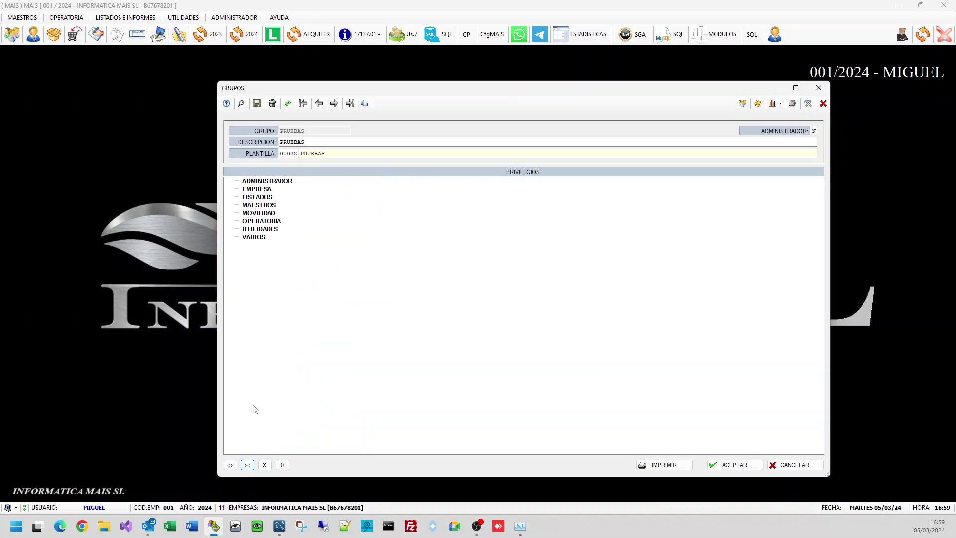
pyautogui.doubleClick(262, 221)
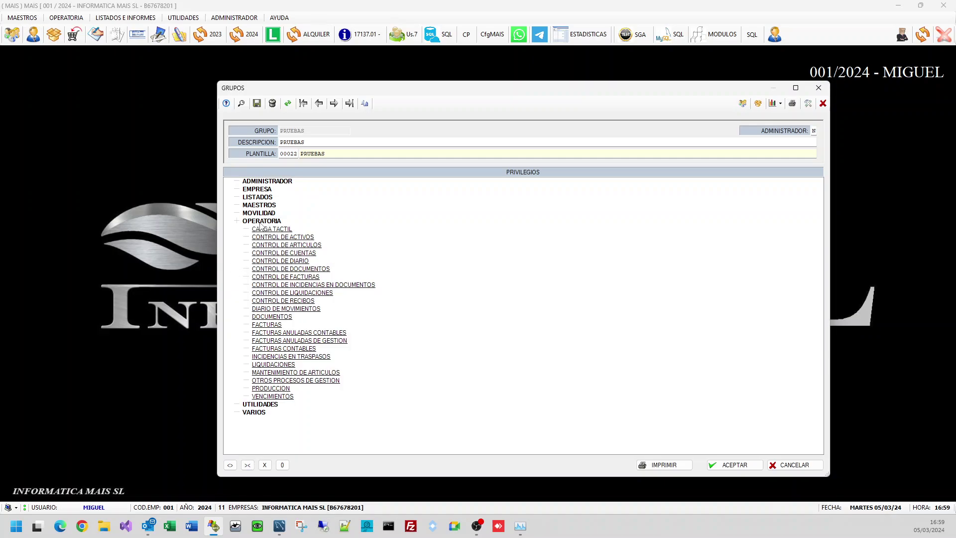
pyautogui.doubleClick(269, 317)
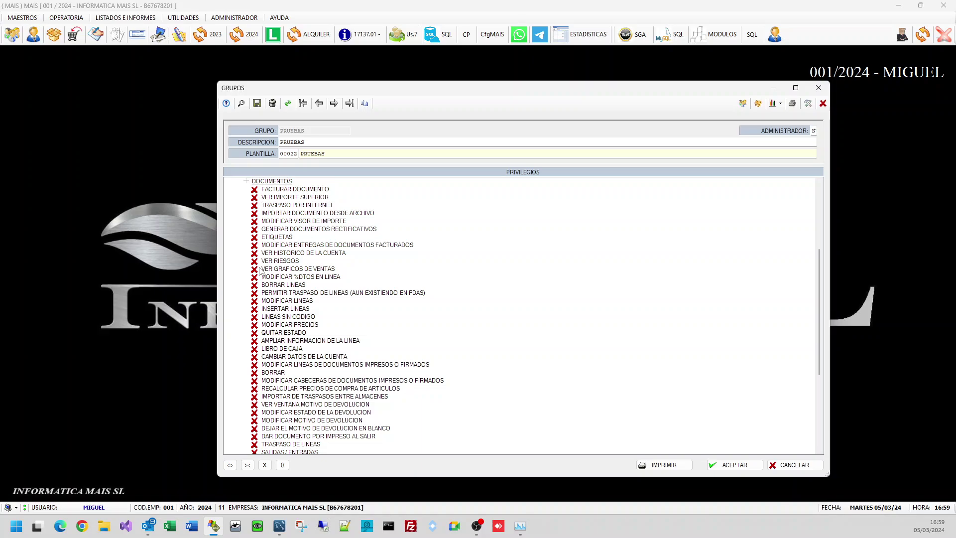
pyautogui.scroll(-3, 256, 277)
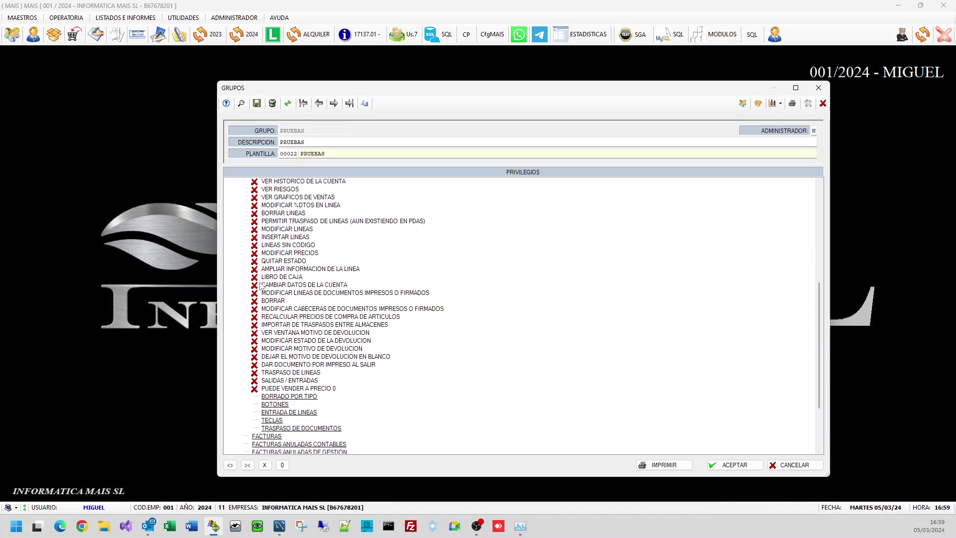
pyautogui.click(254, 373)
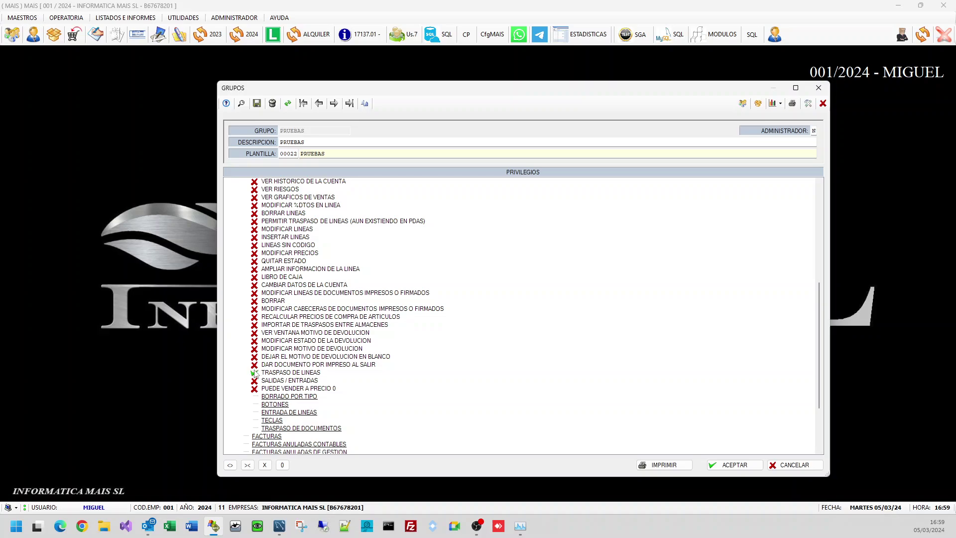
pyautogui.click(255, 300)
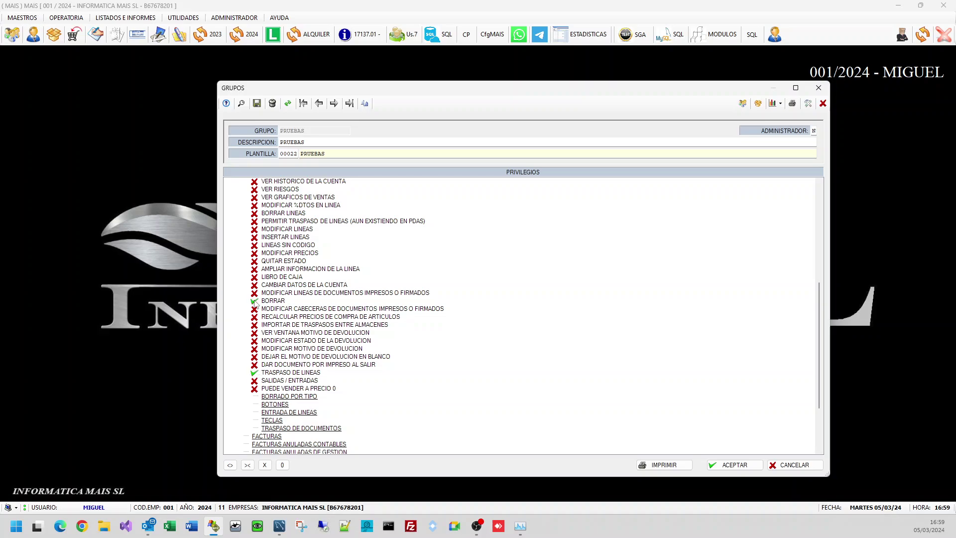
pyautogui.click(254, 269)
pyautogui.click(254, 253)
# Step: Grant every privilege to the group and collapse the OPERATORIA section
pyautogui.scroll(-1, 288, 398)
pyautogui.scroll(-2, 288, 399)
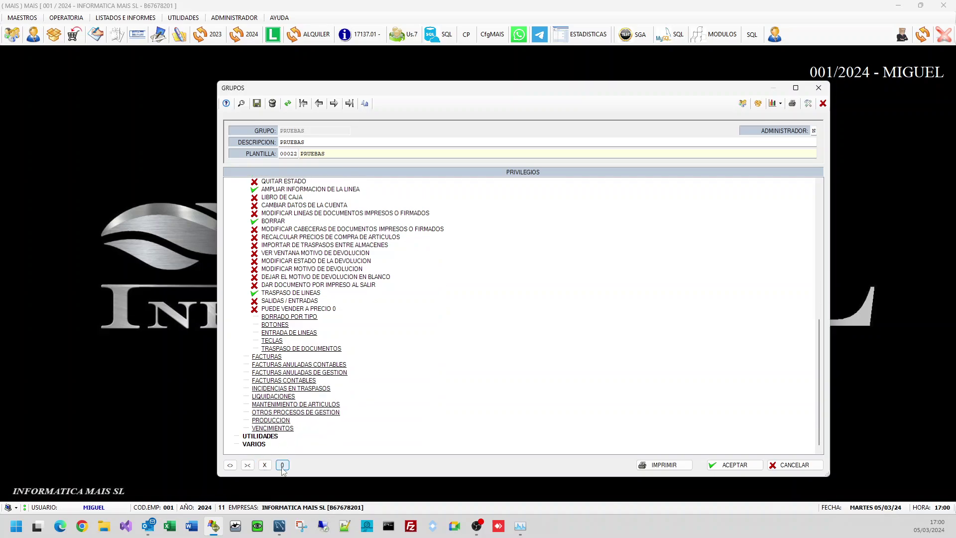
pyautogui.click(282, 466)
pyautogui.scroll(10, 288, 353)
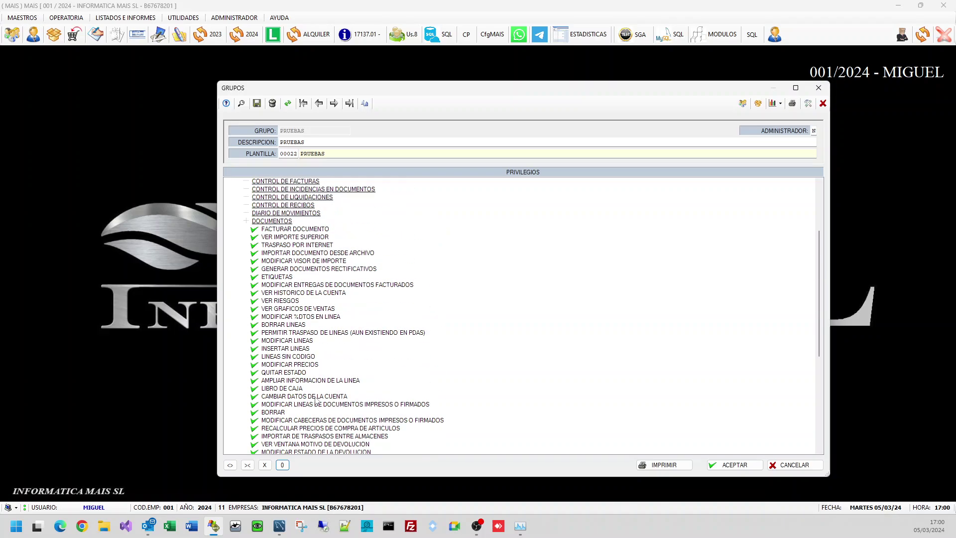
pyautogui.click(240, 224)
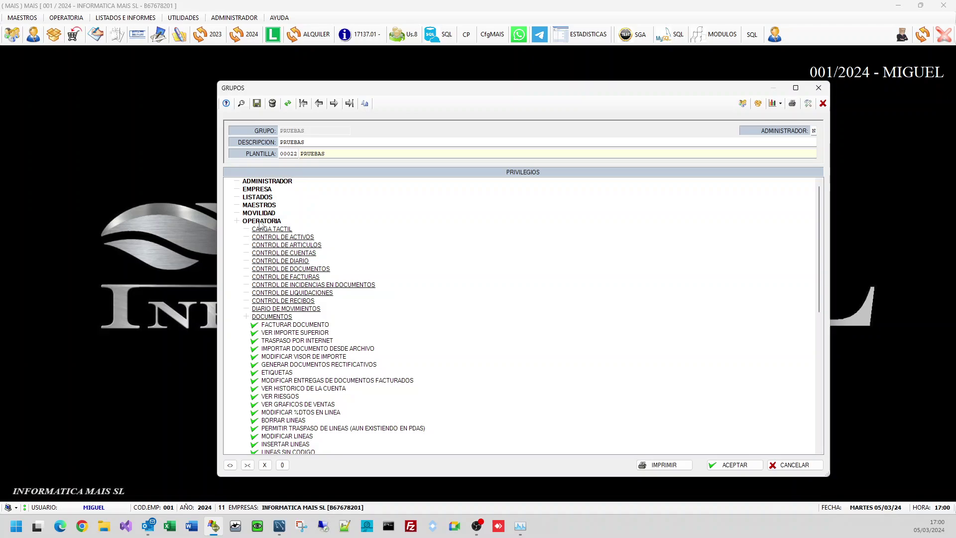
pyautogui.doubleClick(260, 224)
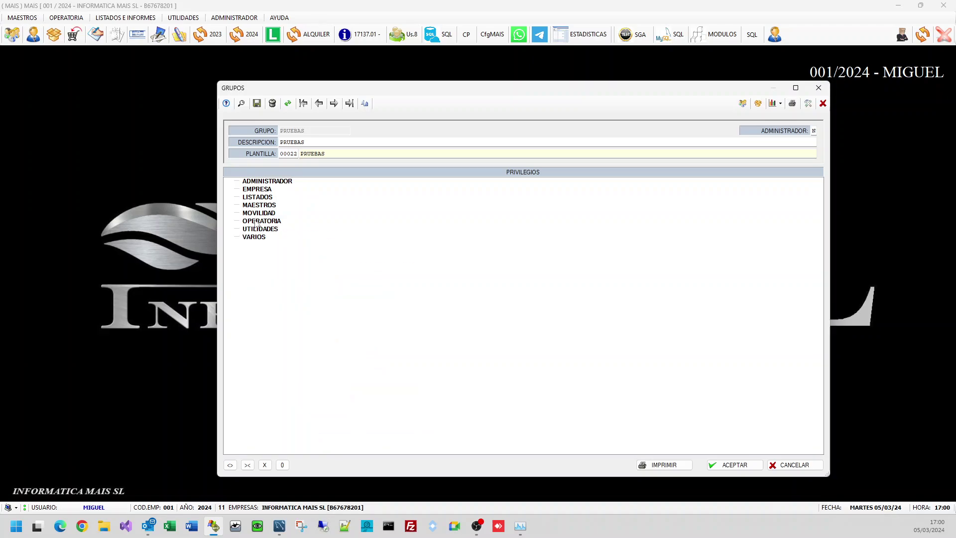
# Step: Deny the FACTURAR DOCUMENTO privilege under OPERATORIA
pyautogui.doubleClick(258, 222)
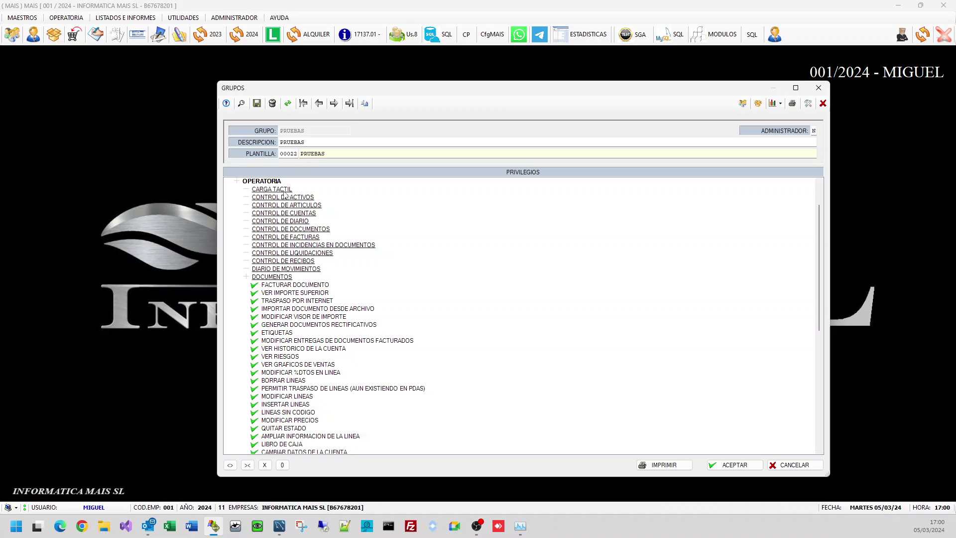
pyautogui.click(255, 285)
pyautogui.scroll(2, 289, 333)
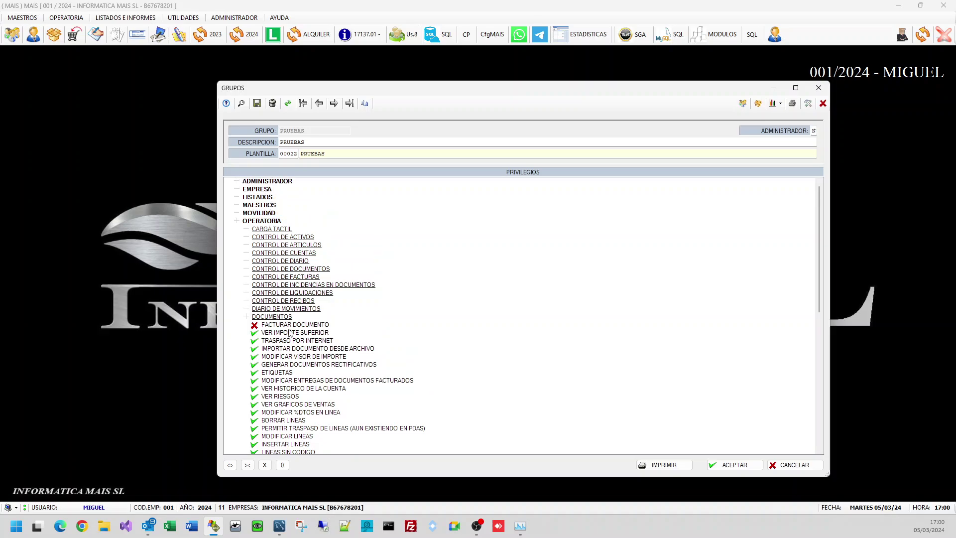
# Step: Deny BORRAR under MAESTROS > ALMACEN > ARTICULOS and save the PRUEBAS group
pyautogui.doubleClick(264, 206)
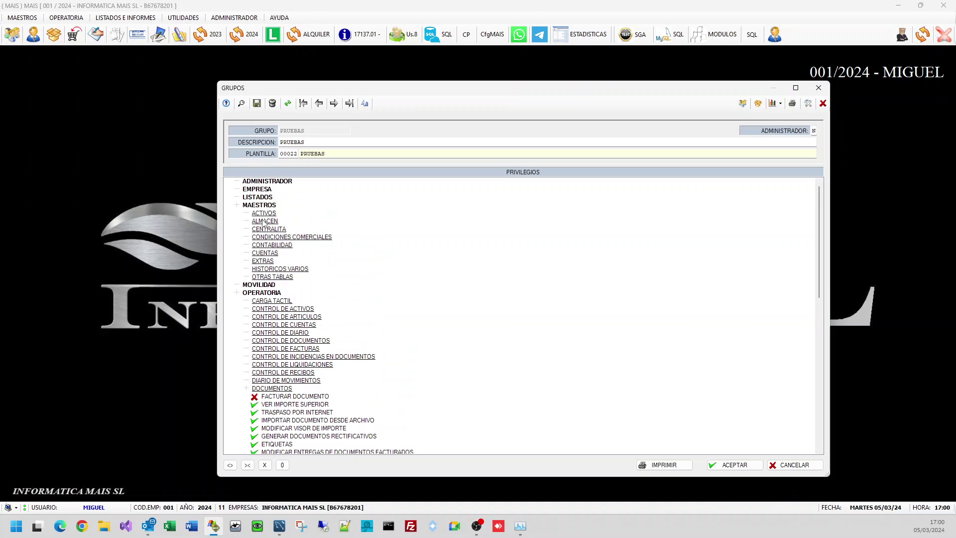
pyautogui.doubleClick(263, 222)
pyautogui.doubleClick(277, 238)
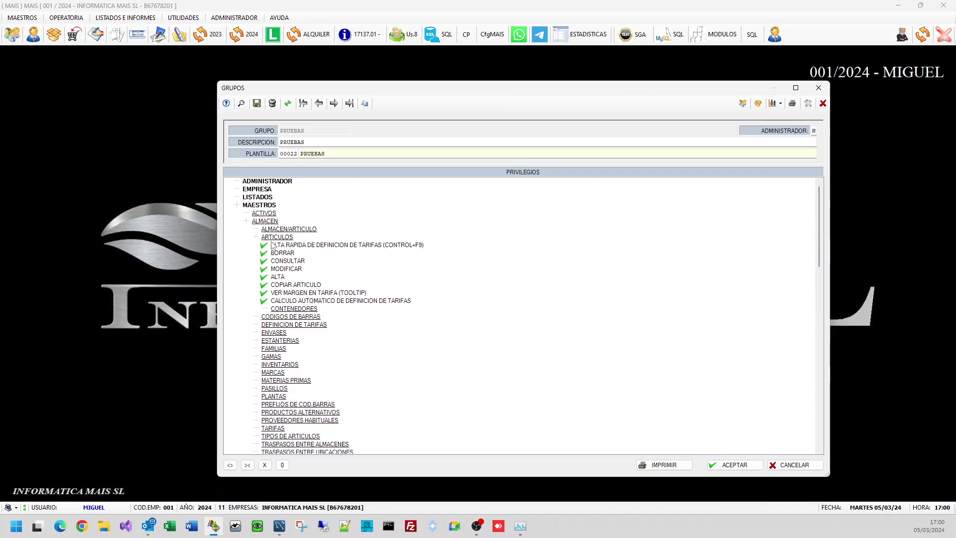
pyautogui.click(264, 253)
pyautogui.scroll(-15, 298, 345)
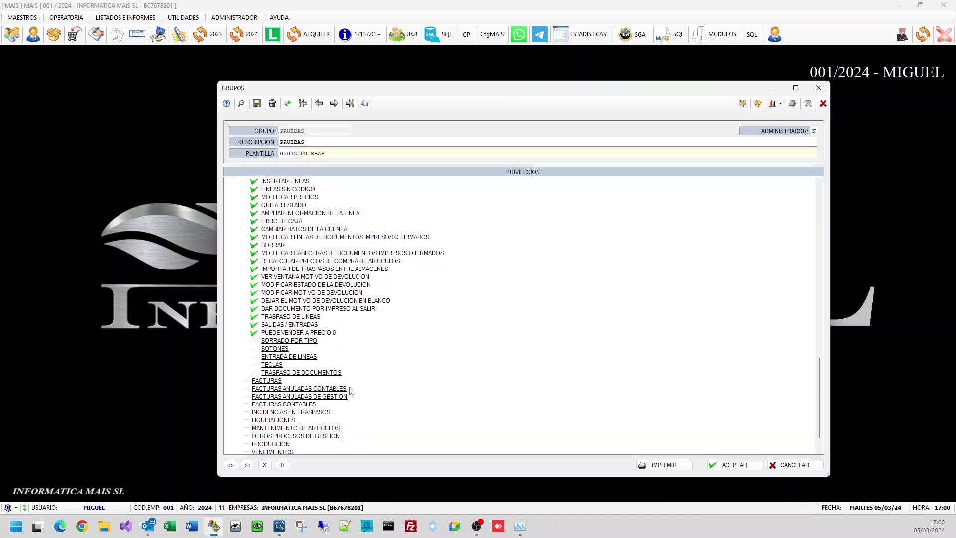
pyautogui.scroll(10, 350, 391)
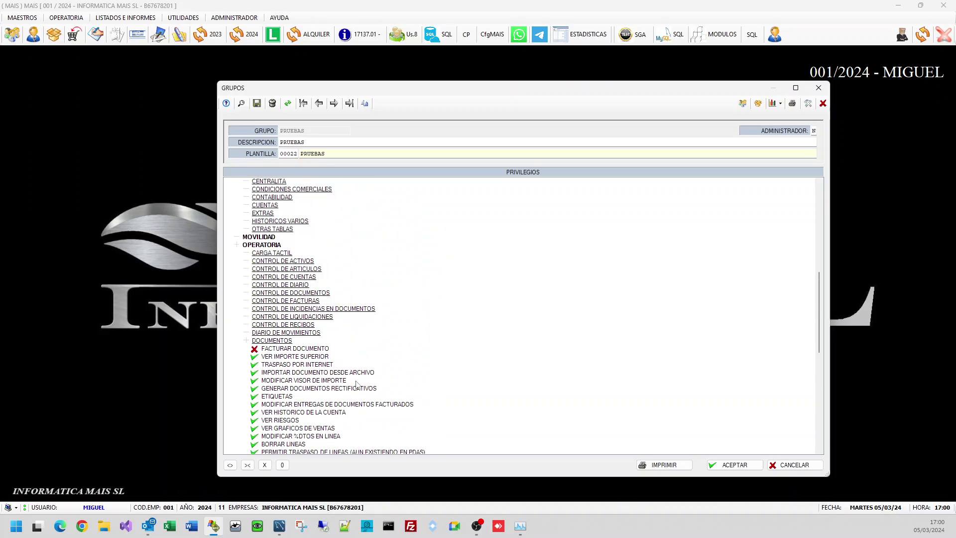
pyautogui.click(735, 465)
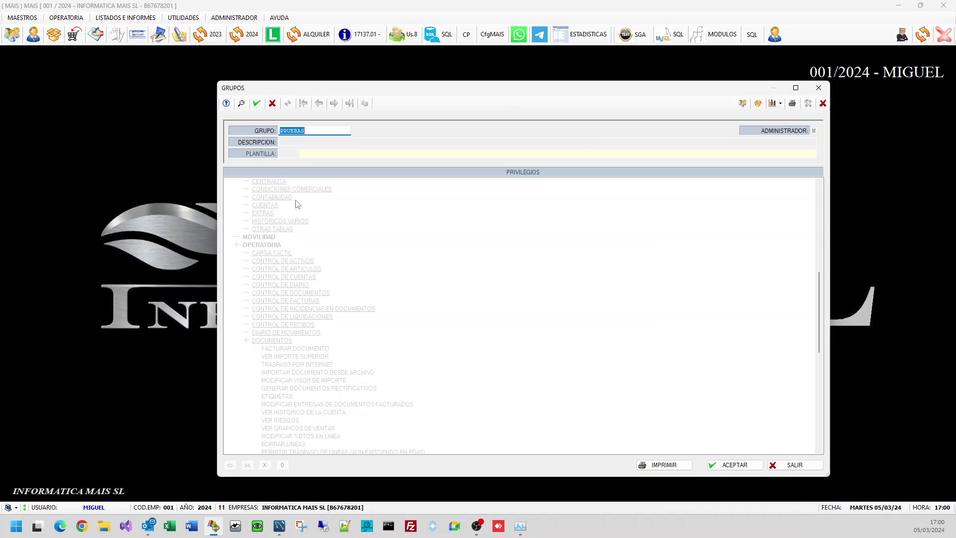
# Step: Close the groups window and load the store user account in 3.- USUARIOS
pyautogui.click(793, 466)
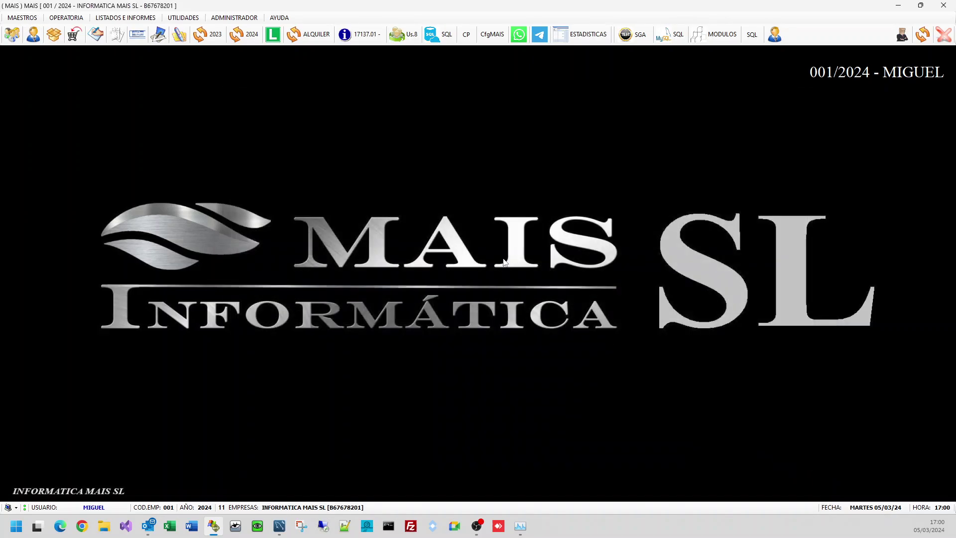
pyautogui.click(249, 20)
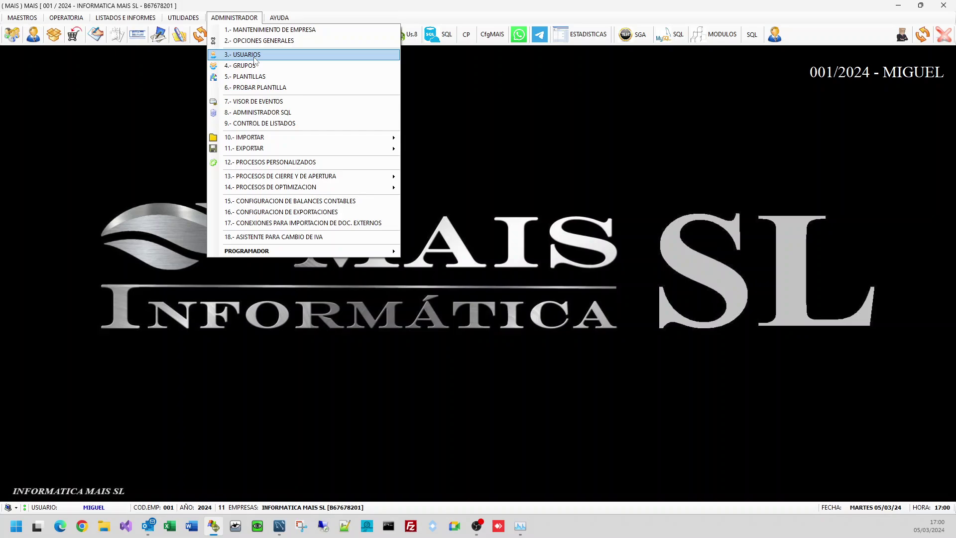
pyautogui.click(255, 60)
pyautogui.write('TIEN')
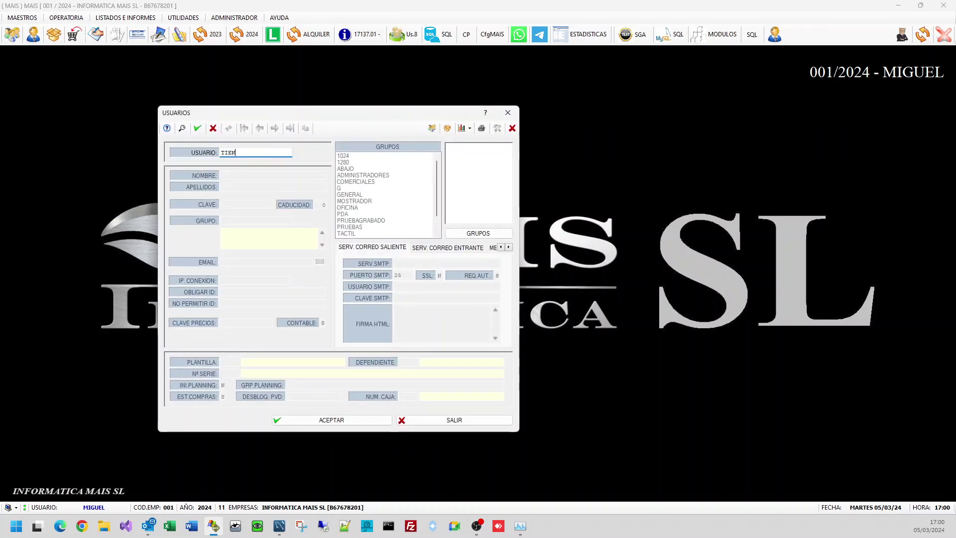
pyautogui.write('DA')
pyautogui.press('Return')
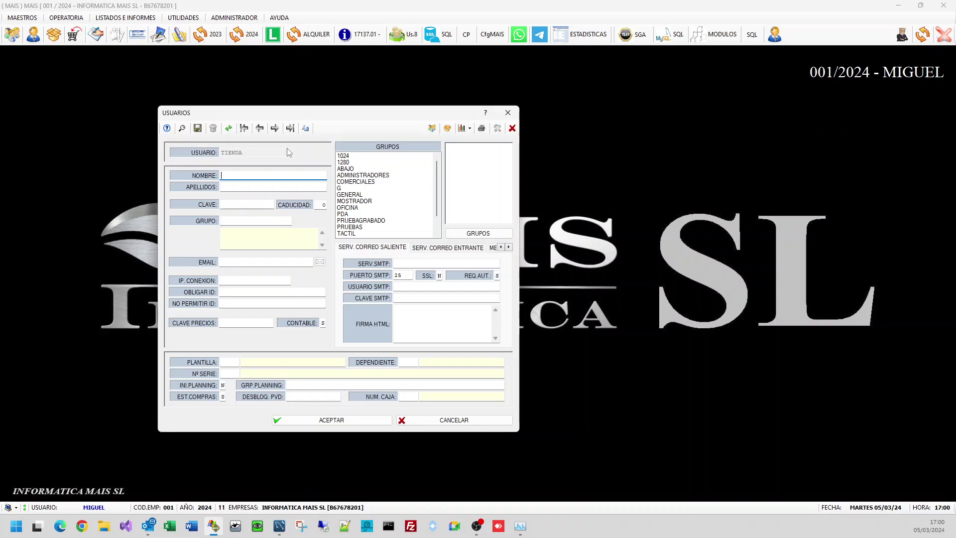
# Step: Set the user's group to PRUEBAS and save the user record
pyautogui.click(257, 220)
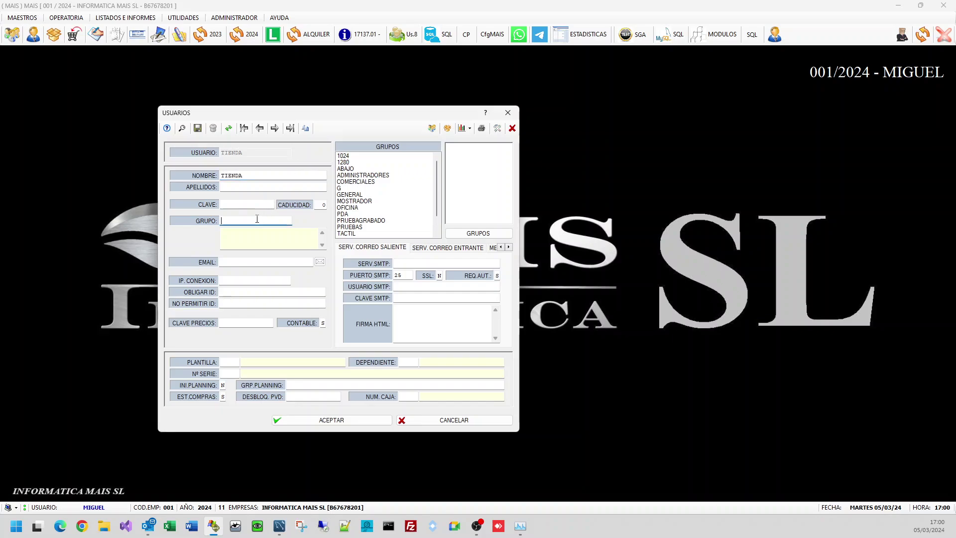
pyautogui.click(371, 201)
pyautogui.scroll(-3, 370, 209)
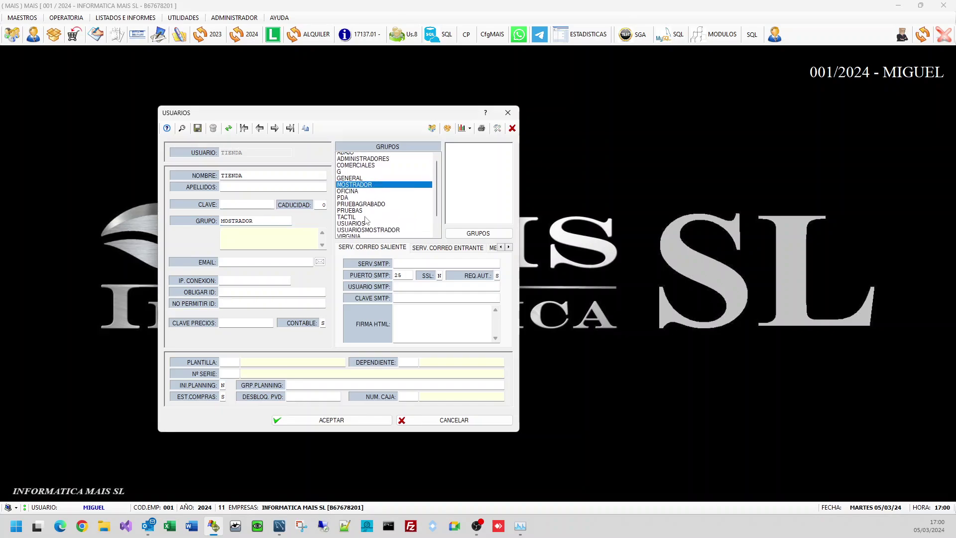
pyautogui.scroll(3, 366, 220)
pyautogui.click(359, 228)
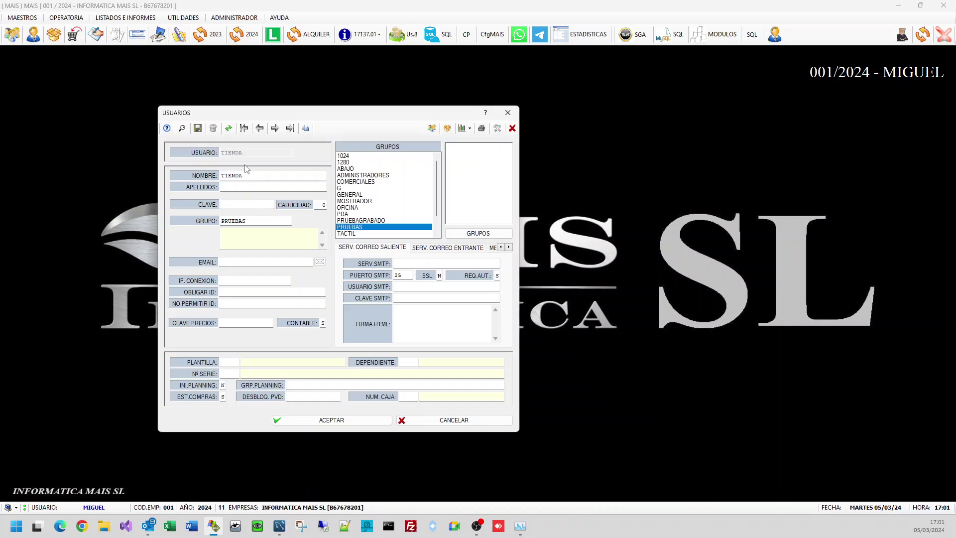
pyautogui.click(340, 420)
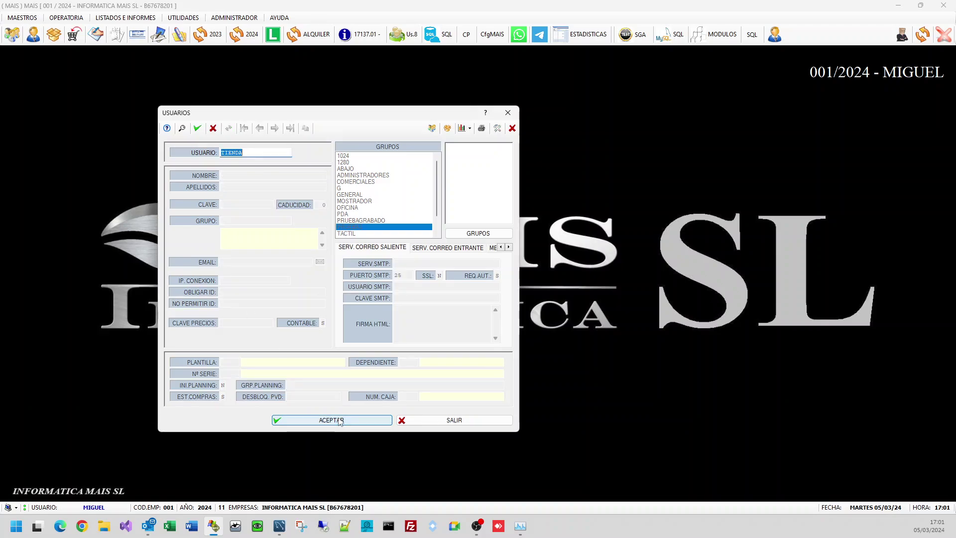
pyautogui.click(341, 420)
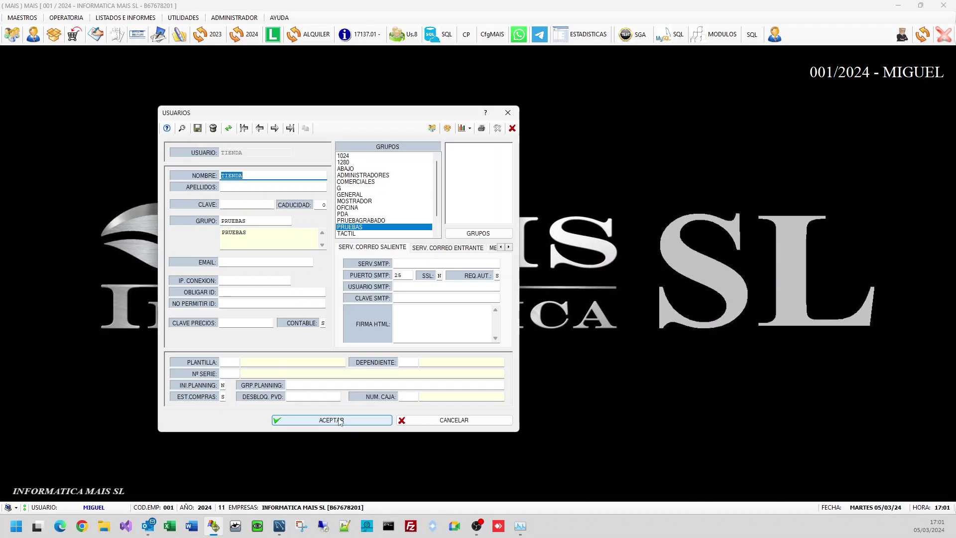
# Step: Recheck the template and group fields and save the user record again
pyautogui.click(234, 361)
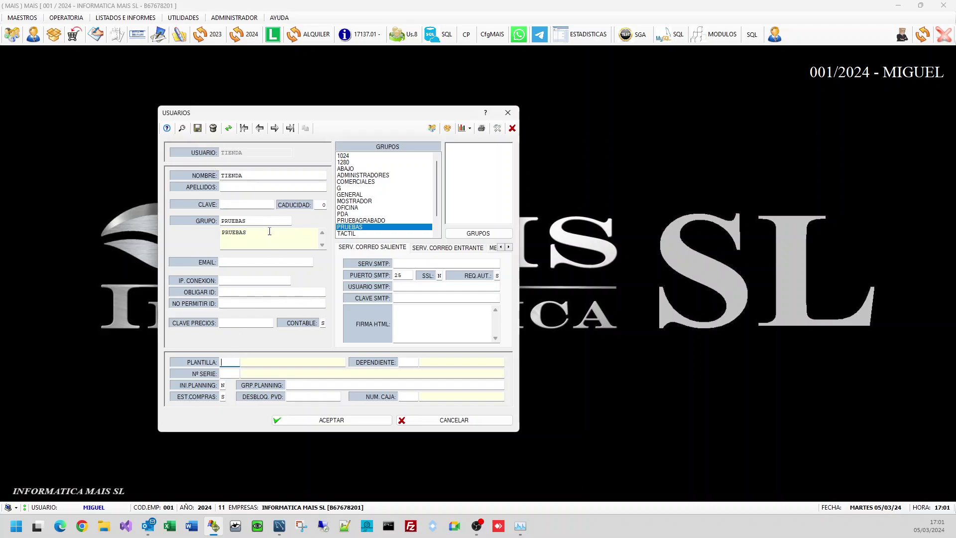
pyautogui.click(252, 221)
pyautogui.click(234, 362)
pyautogui.click(255, 221)
pyautogui.click(373, 425)
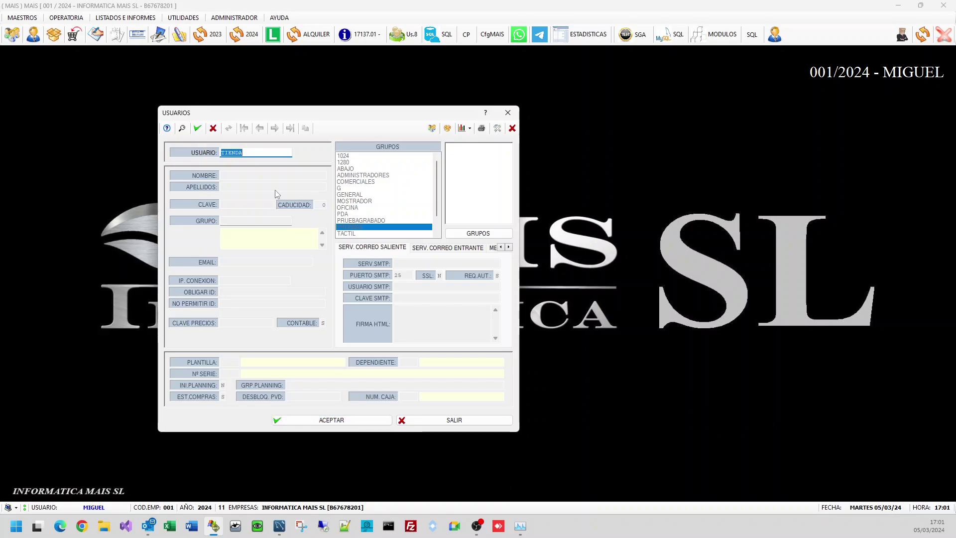
pyautogui.click(349, 421)
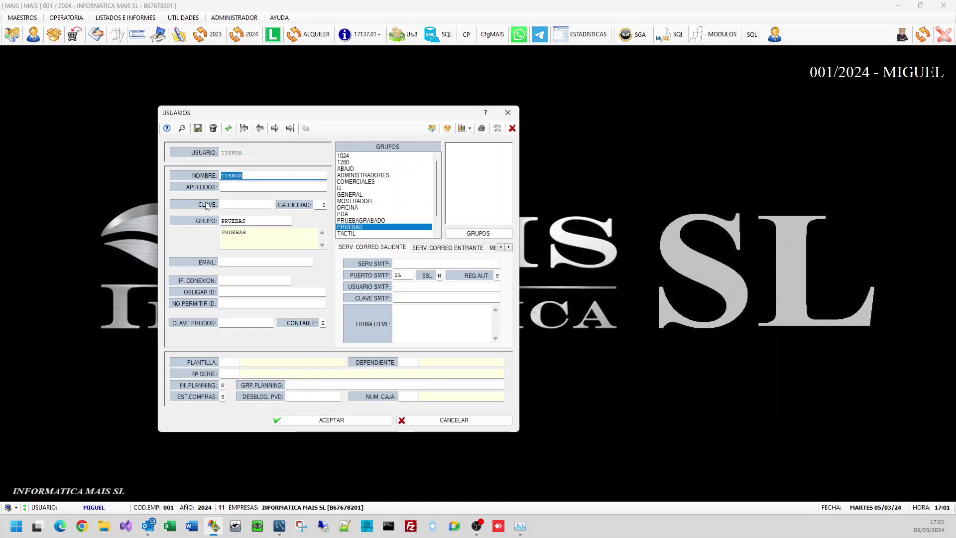
# Step: Review the user's name, password, HTML signature, e-mail and mail server settings
pyautogui.click(208, 205)
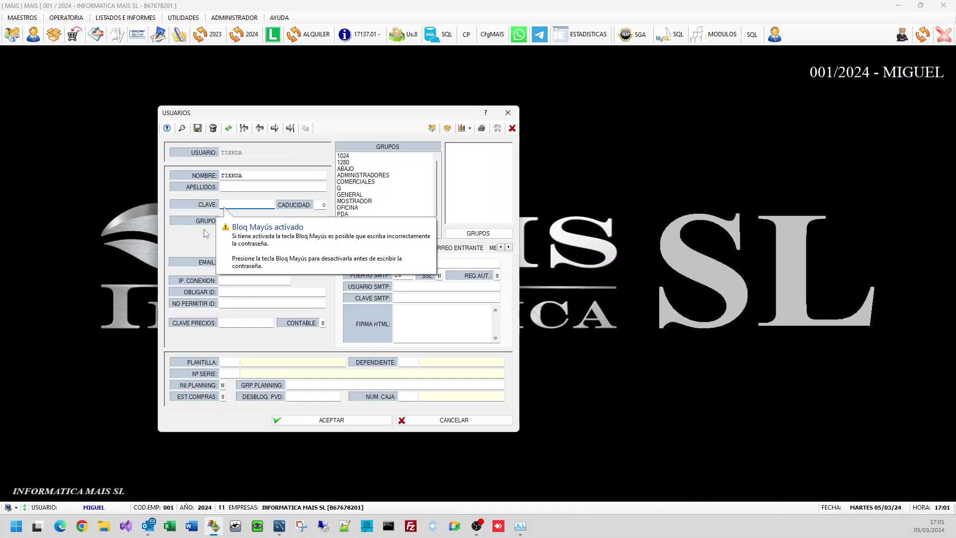
pyautogui.click(254, 176)
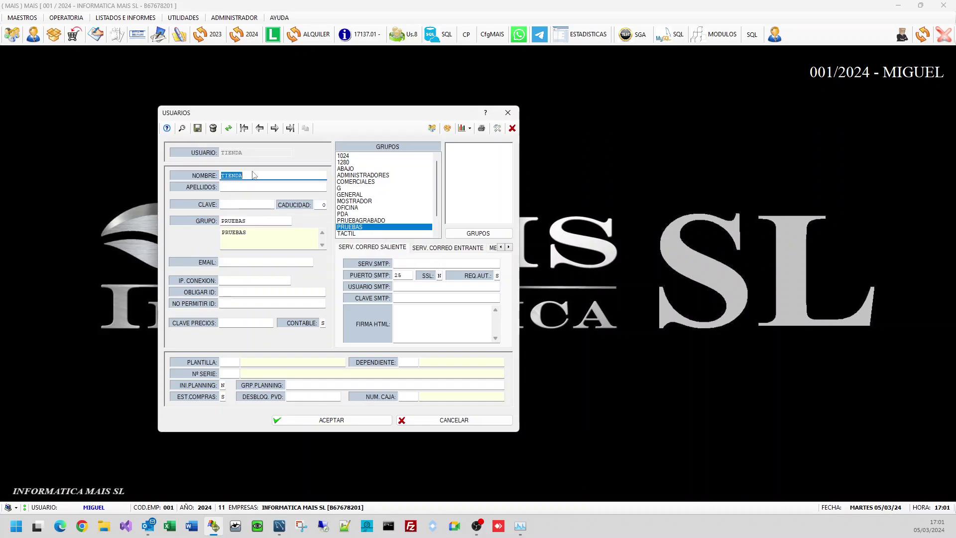
pyautogui.press('Tab')
pyautogui.press('Tab')
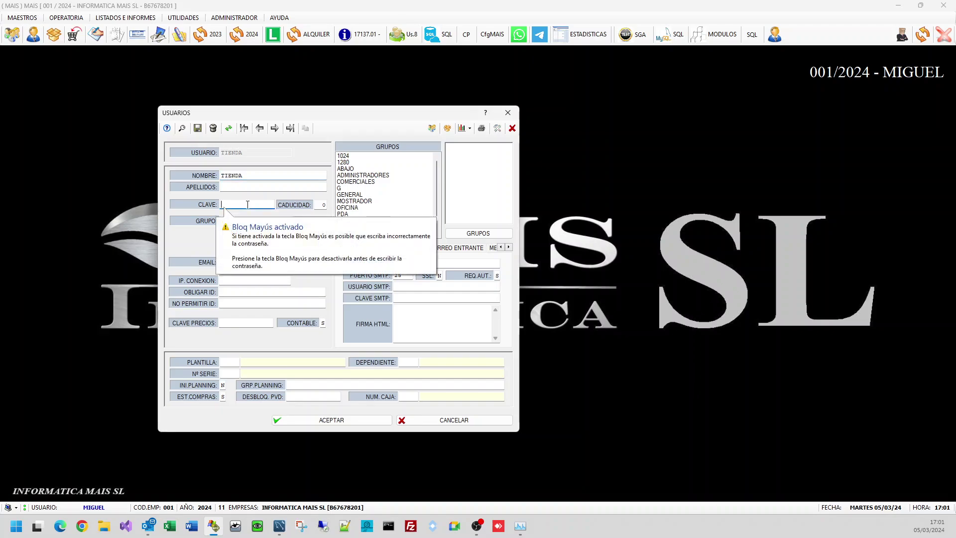
pyautogui.click(404, 314)
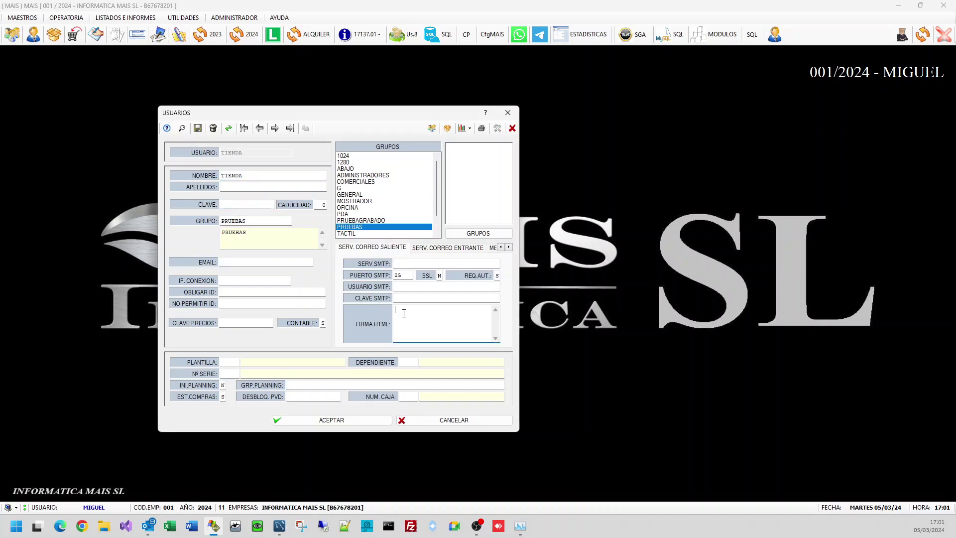
pyautogui.click(228, 261)
pyautogui.click(405, 266)
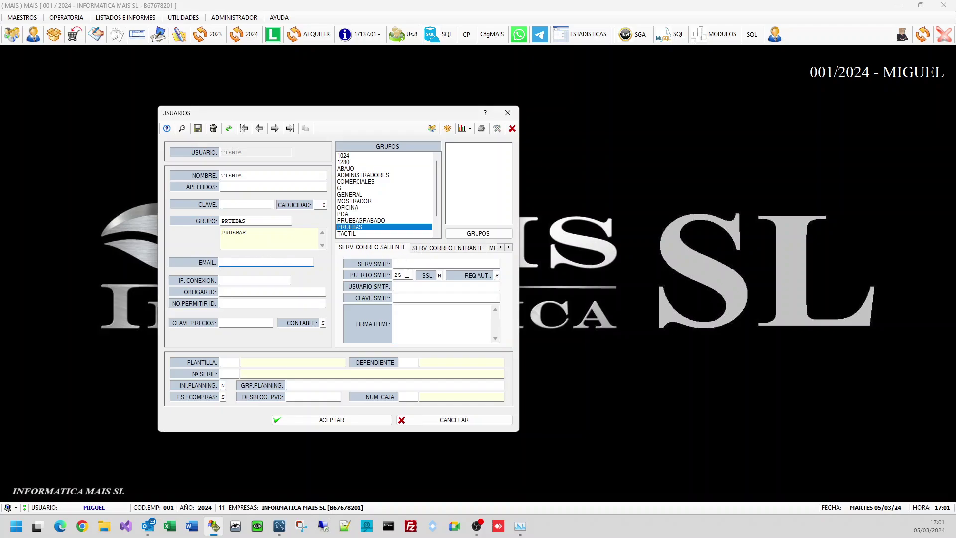
pyautogui.click(429, 249)
pyautogui.click(401, 249)
# Step: Review the IP, NO PERMITIR ID, serial, DEPENDIENTE and NUM. CAJA fields, save, and close the window
pyautogui.click(229, 282)
pyautogui.click(234, 304)
pyautogui.click(233, 373)
pyautogui.click(416, 362)
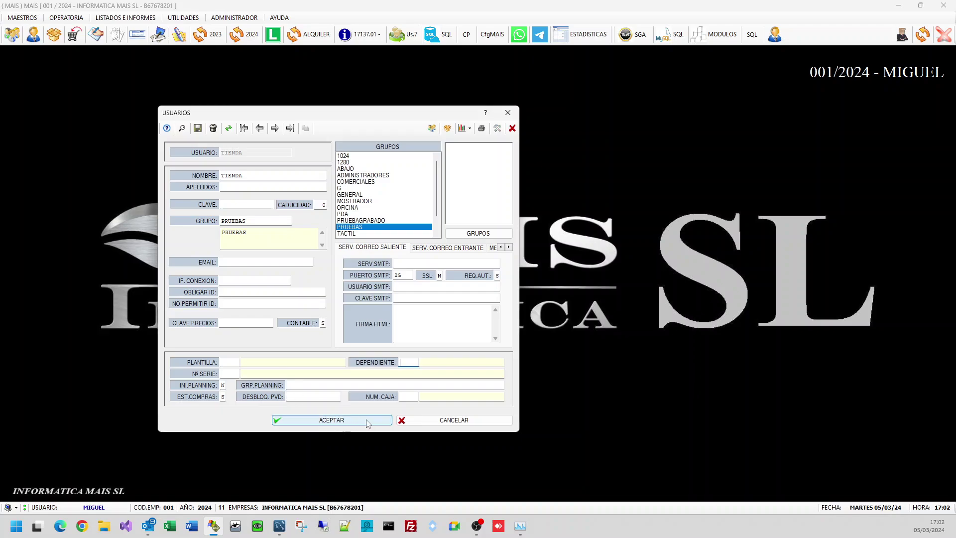
pyautogui.click(404, 397)
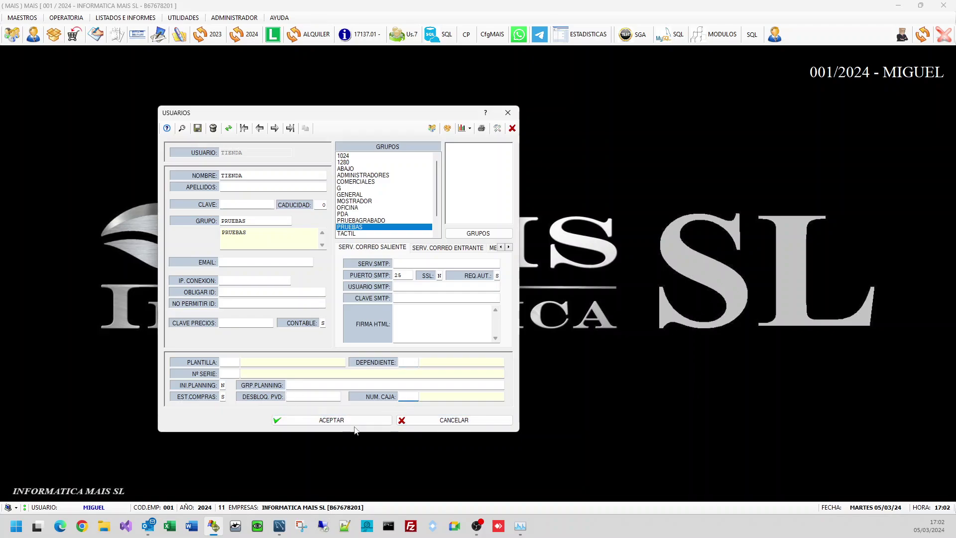
pyautogui.click(331, 420)
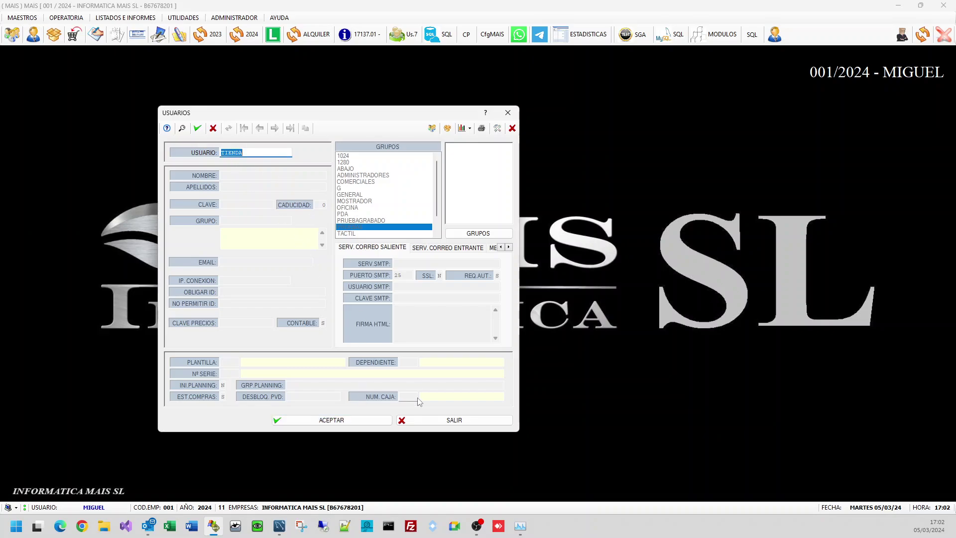
pyautogui.click(424, 420)
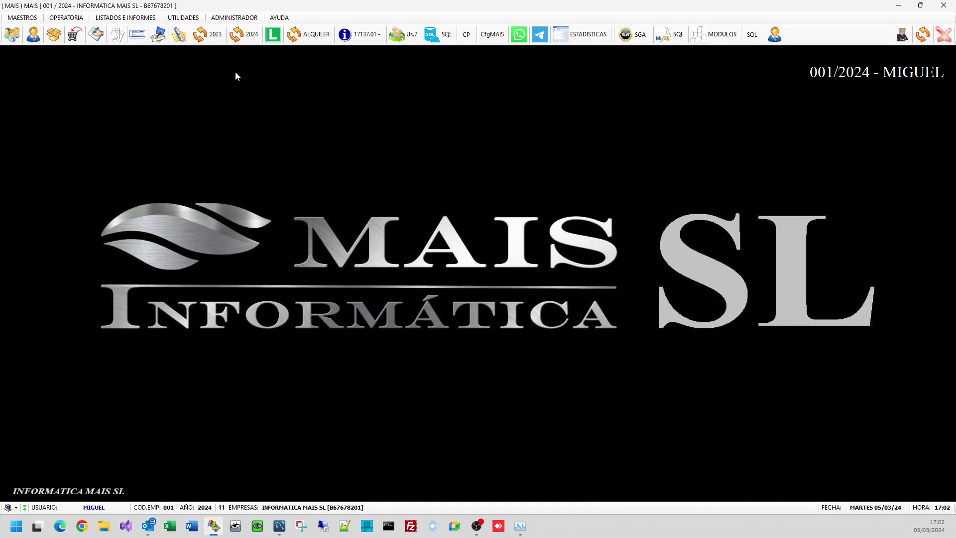
# Step: Open template maintenance and load template 00002 COMERCIALES from the search list
pyautogui.click(234, 17)
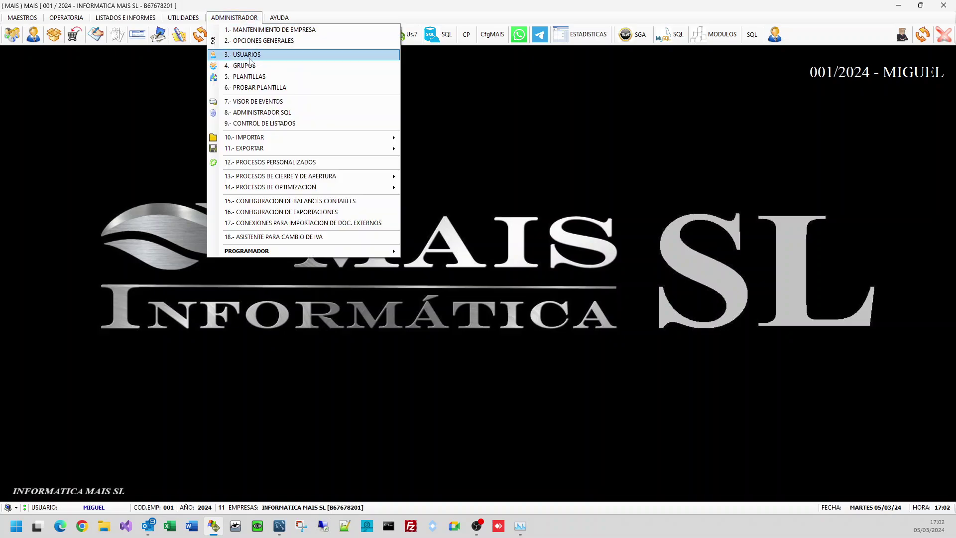
pyautogui.click(262, 81)
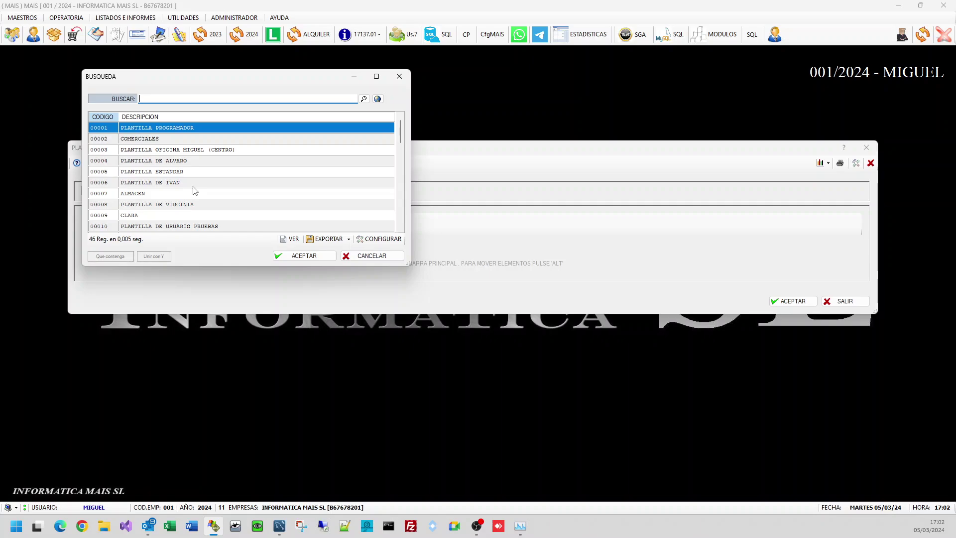
pyautogui.press('Down')
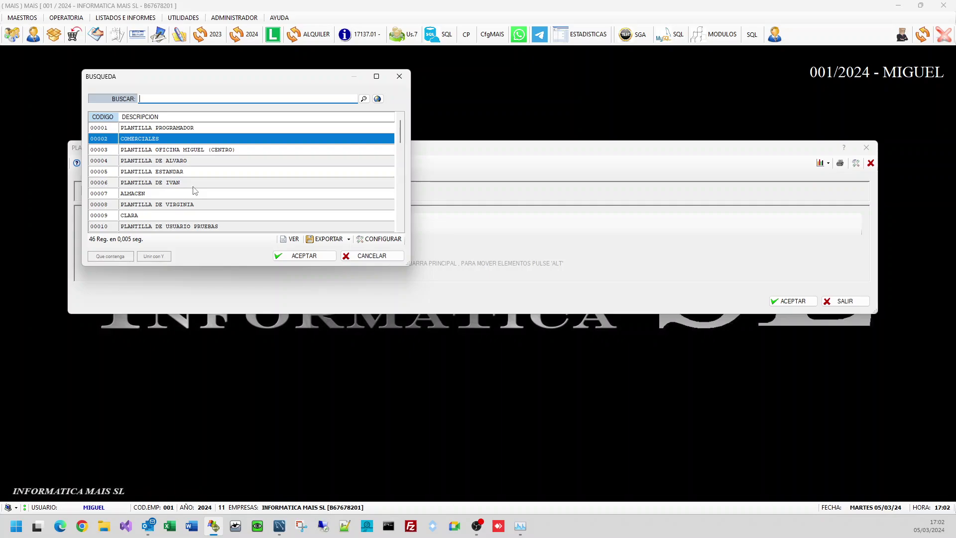
pyautogui.press('Return')
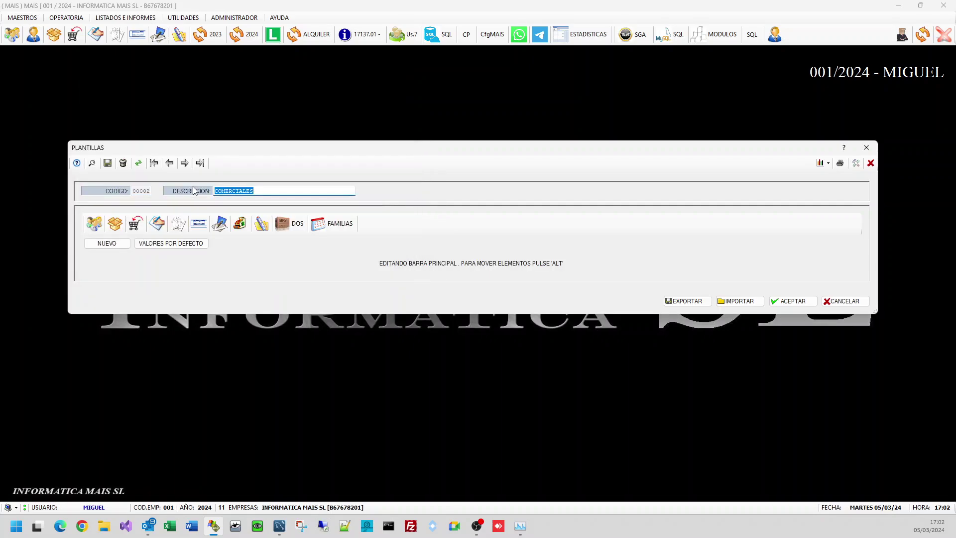
# Step: Export template 00002 to the desktop as PLANTILLA 2
pyautogui.click(687, 302)
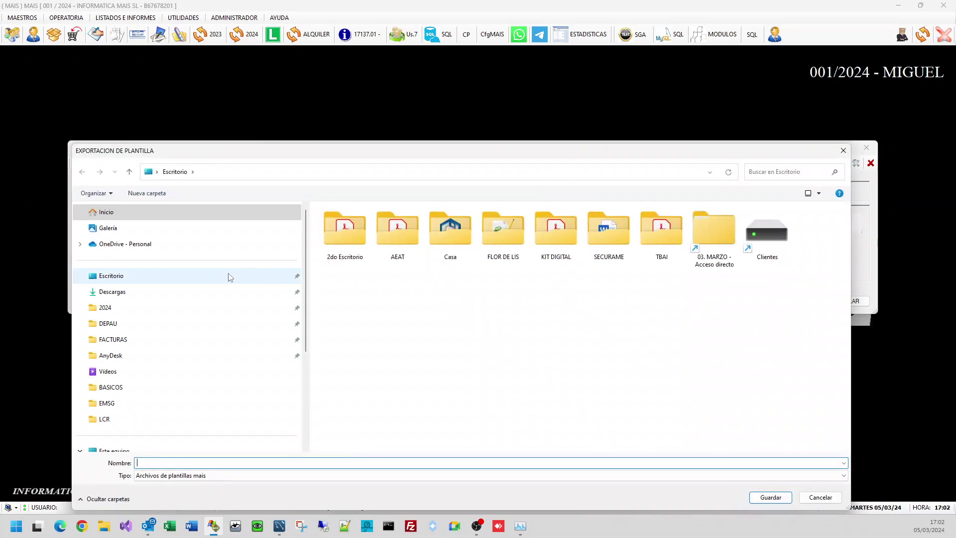
pyautogui.write('PLANTILLA 2')
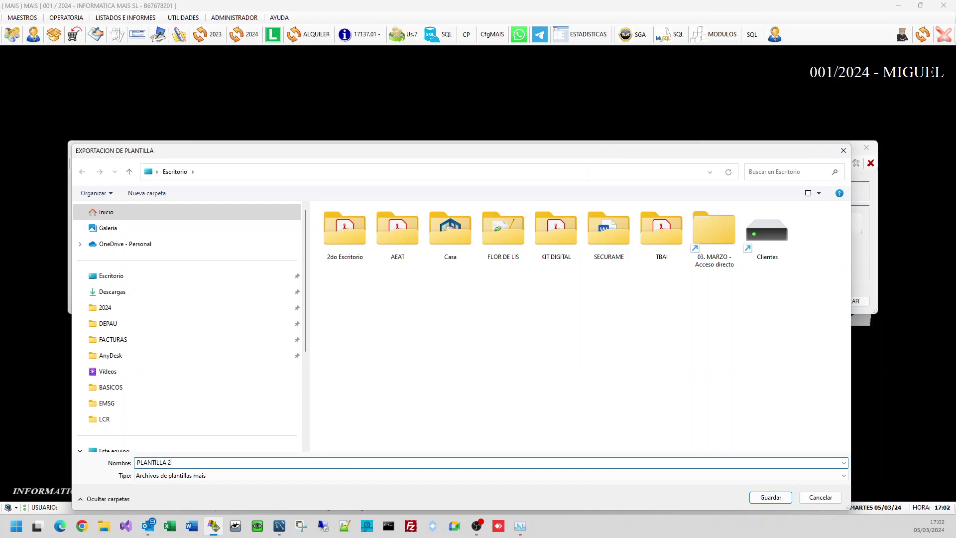
pyautogui.press('Return')
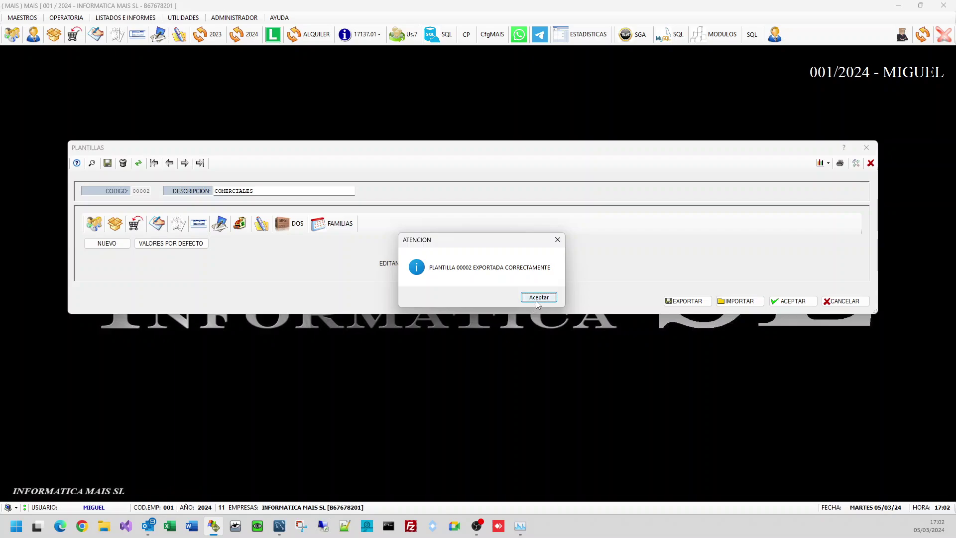
pyautogui.click(535, 299)
# Step: Import PLANTILLA 2.pla into a new template with code 00666
pyautogui.click(721, 301)
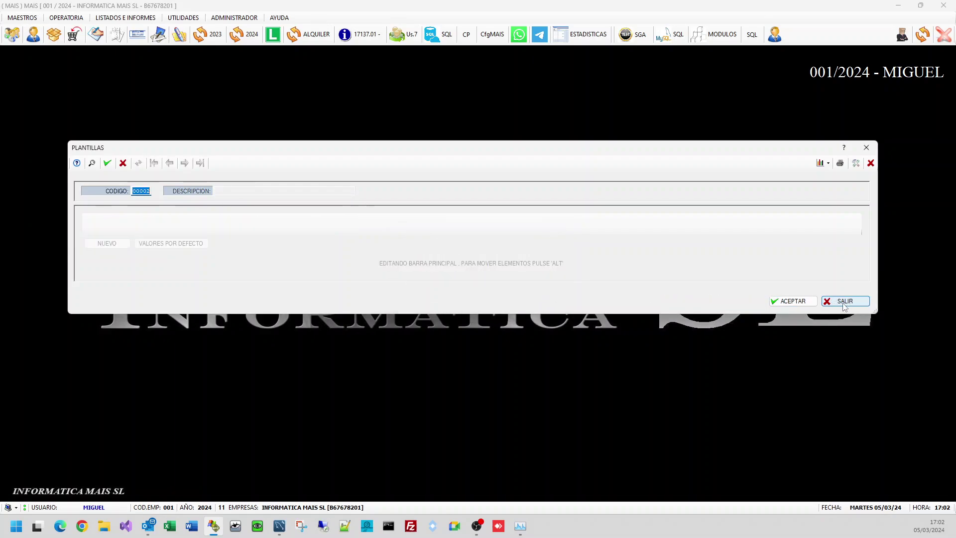
pyautogui.write('555')
pyautogui.press('Return')
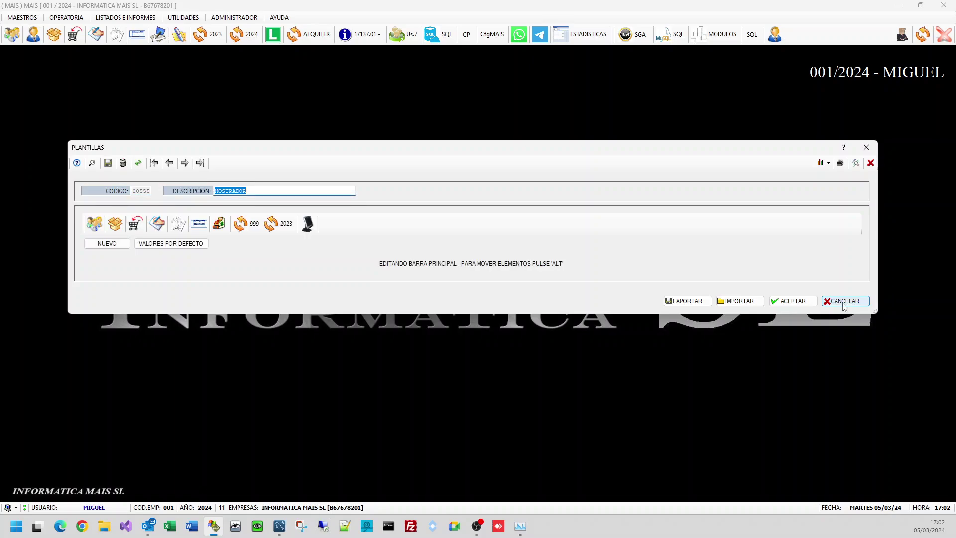
pyautogui.click(844, 302)
pyautogui.click(844, 302)
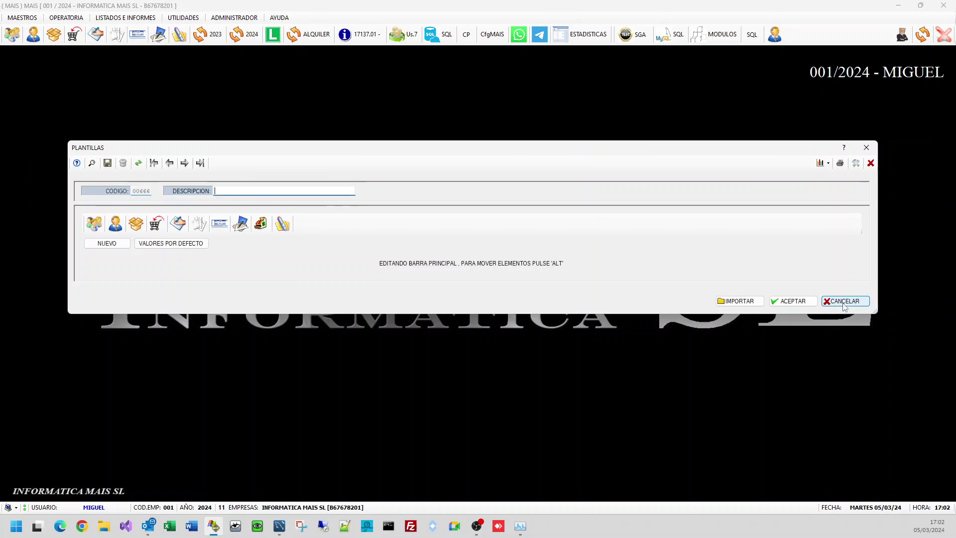
pyautogui.click(739, 301)
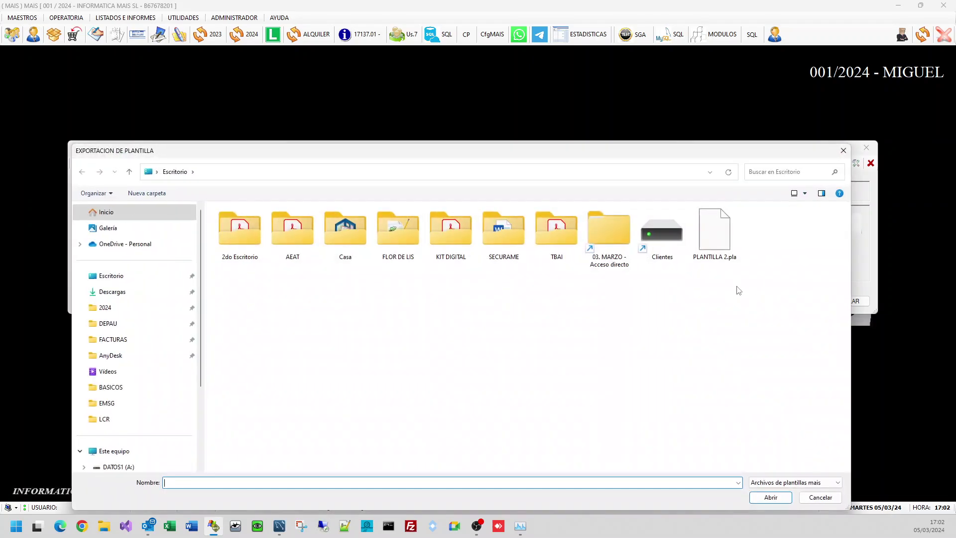
pyautogui.doubleClick(710, 252)
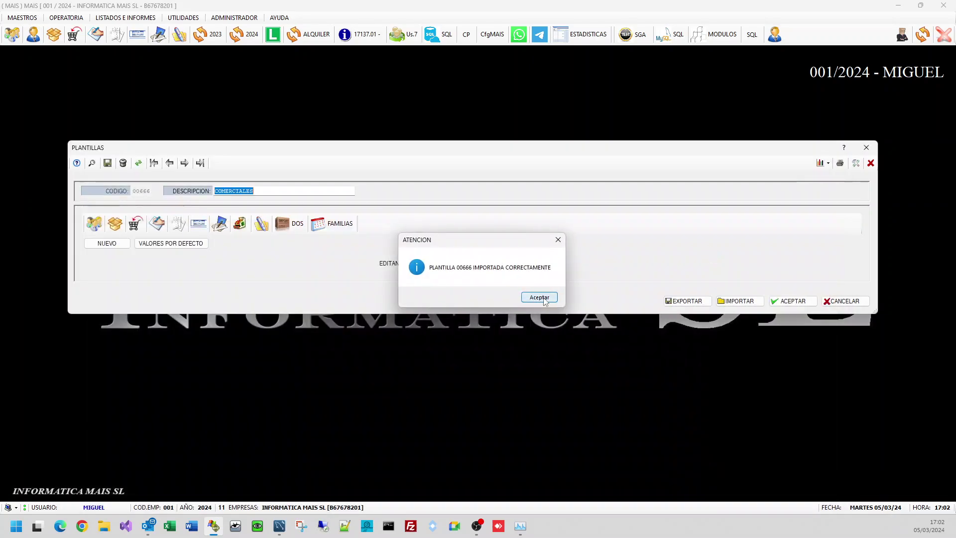
pyautogui.click(536, 297)
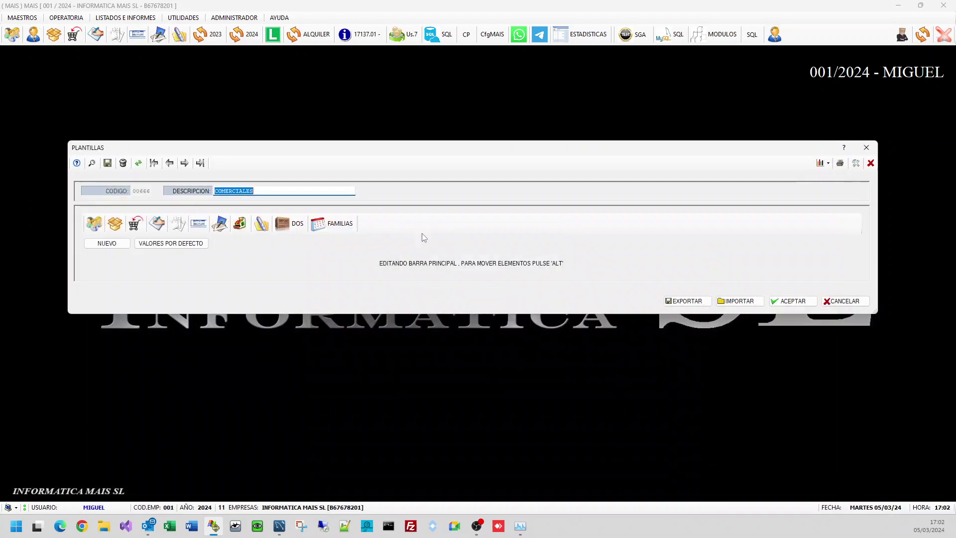
# Step: Delete FAMILIAS, its leftover separator and CONTROL DE LIQUIDACIONES from the template bar
pyautogui.click(331, 229)
pyautogui.rightClick(332, 229)
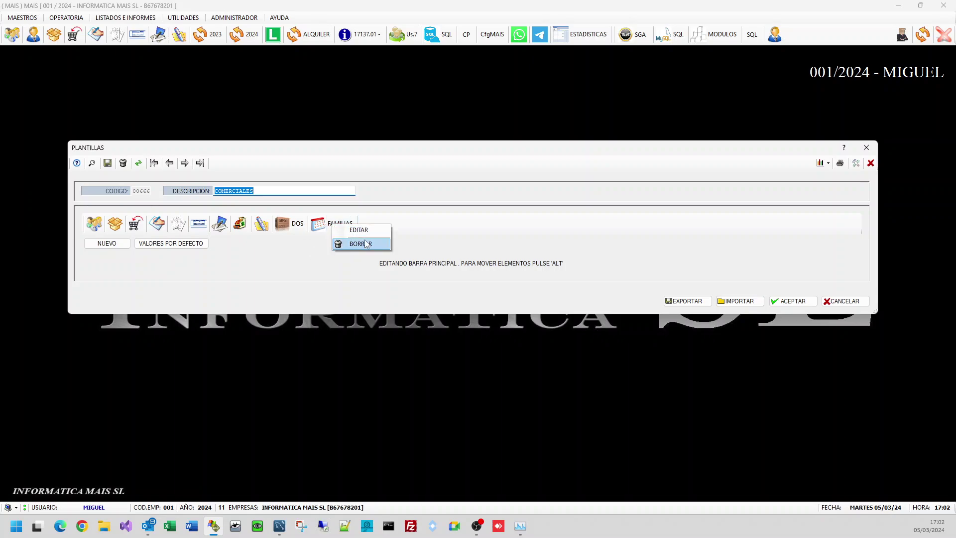
pyautogui.click(366, 244)
pyautogui.rightClick(310, 225)
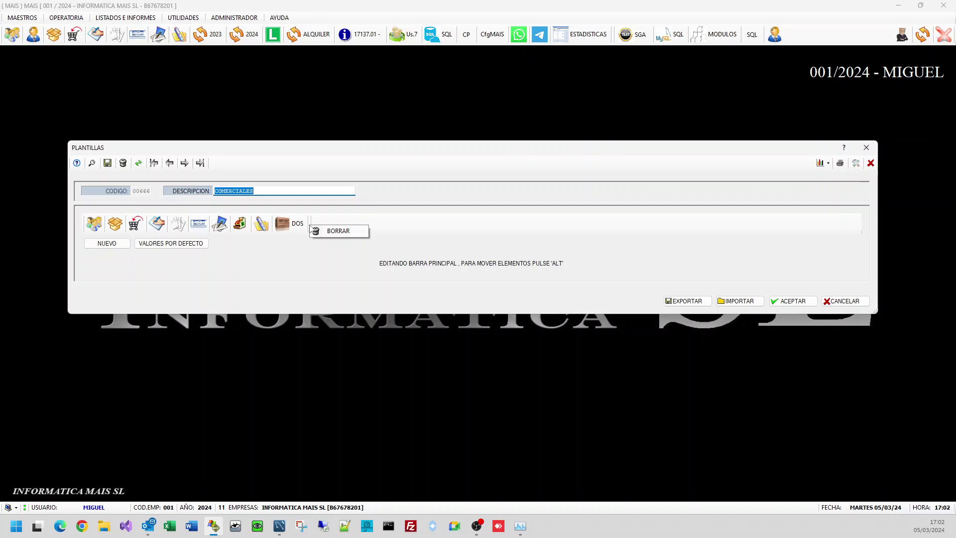
pyautogui.click(325, 233)
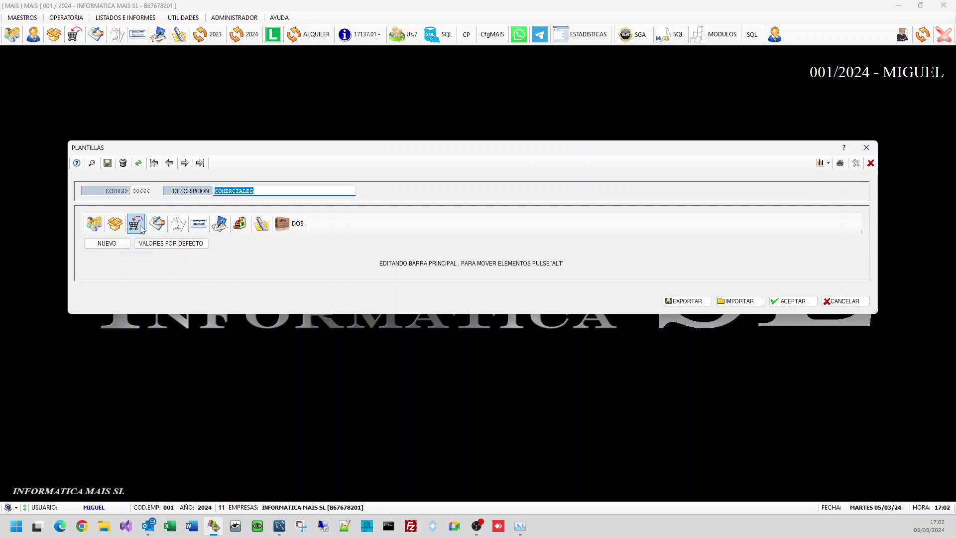
pyautogui.rightClick(216, 228)
pyautogui.click(230, 243)
# Step: Delete the sixth icon, the pencil icon, two separators and DOS from the bar
pyautogui.rightClick(199, 223)
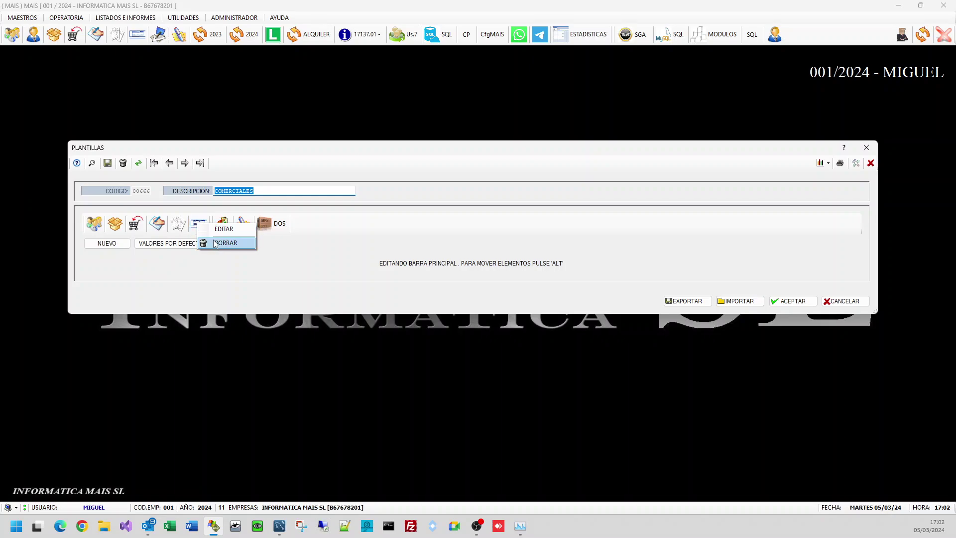
pyautogui.click(216, 243)
pyautogui.rightClick(194, 225)
pyautogui.press('Escape')
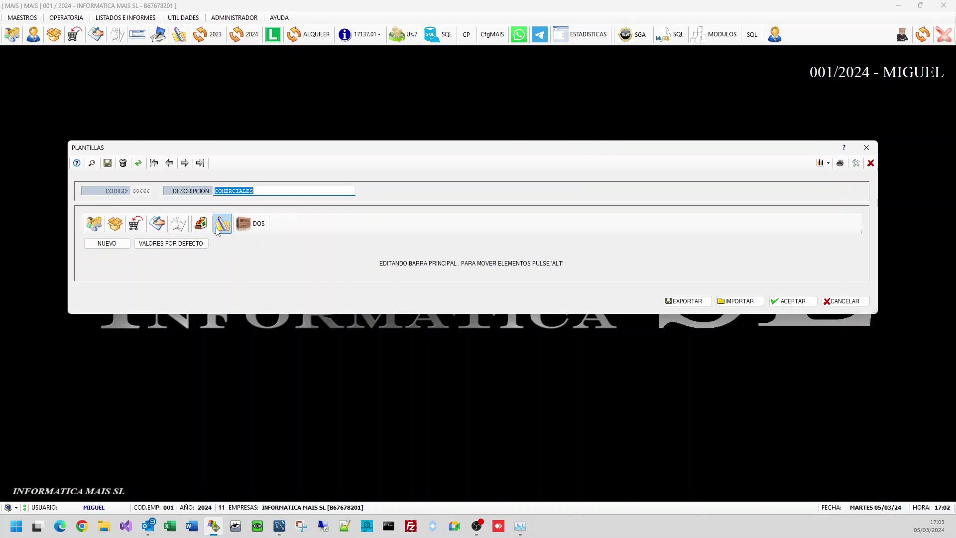
pyautogui.rightClick(217, 230)
pyautogui.click(221, 246)
pyautogui.rightClick(192, 230)
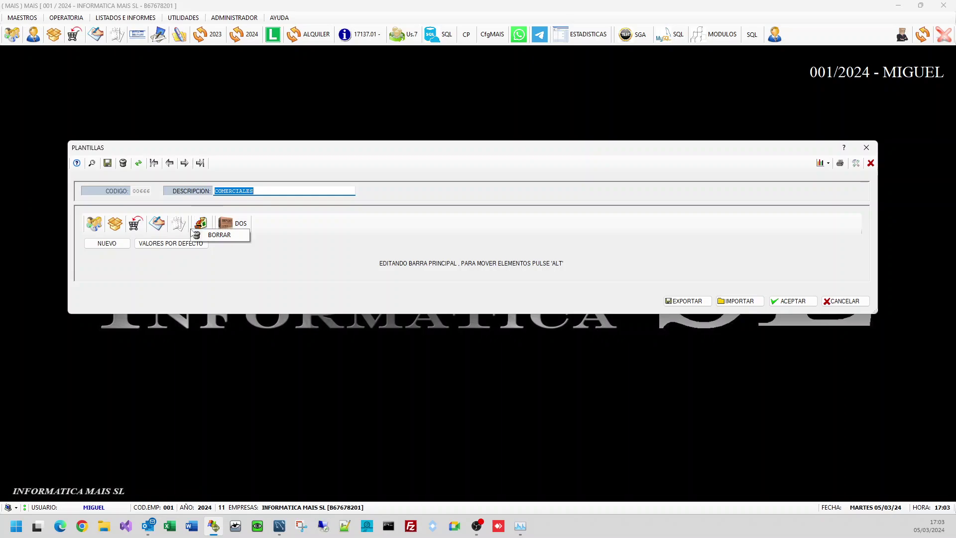
pyautogui.click(199, 237)
pyautogui.rightClick(209, 229)
pyautogui.click(216, 236)
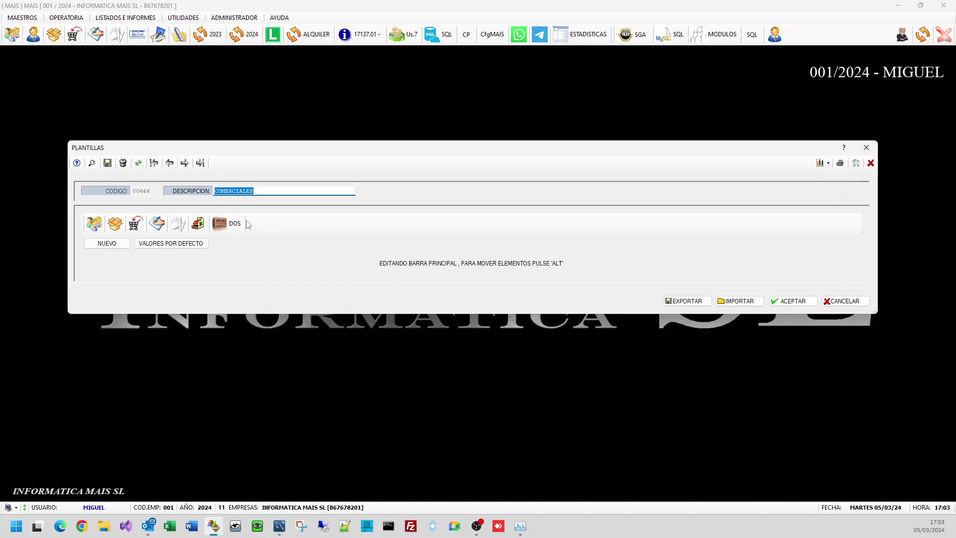
pyautogui.rightClick(234, 227)
pyautogui.click(239, 241)
pyautogui.rightClick(214, 230)
# Step: Add a new bar button whose action is L002 LISTADO DE ARTICULOS
pyautogui.click(226, 224)
pyautogui.rightClick(226, 223)
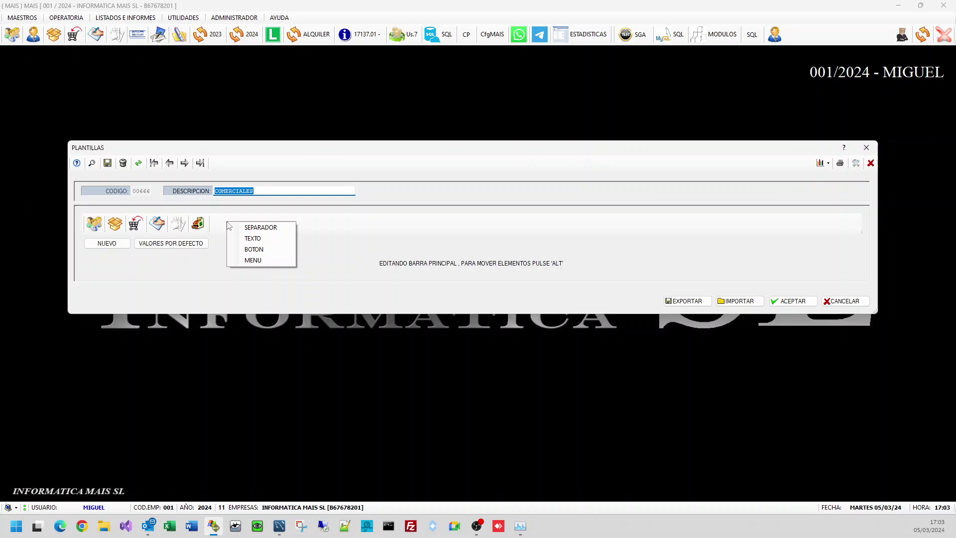
pyautogui.click(259, 250)
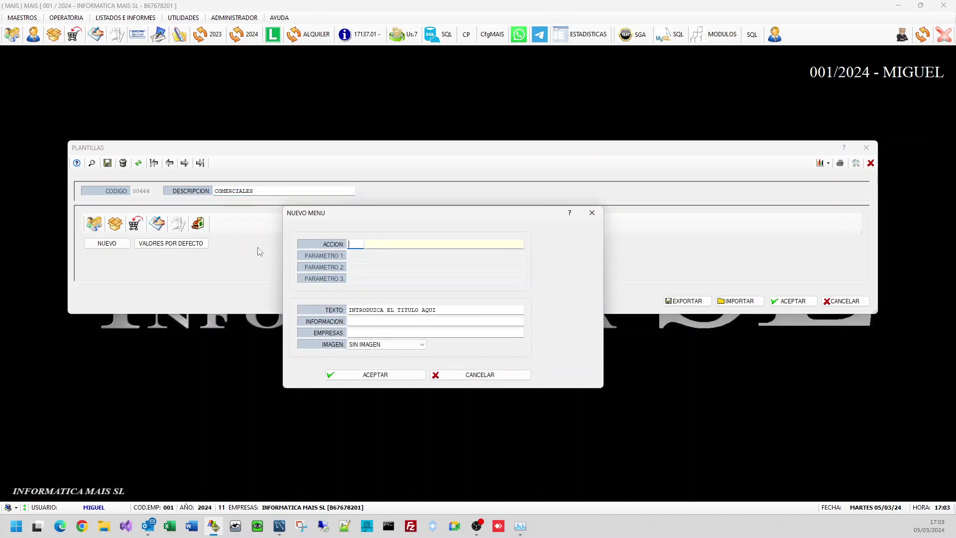
pyautogui.doubleClick(355, 245)
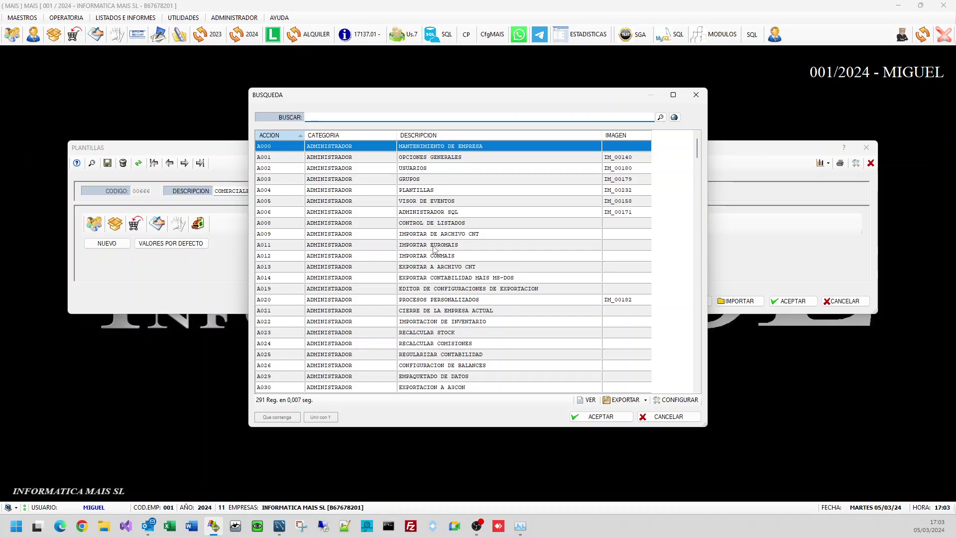
pyautogui.write('control')
pyautogui.press('Return')
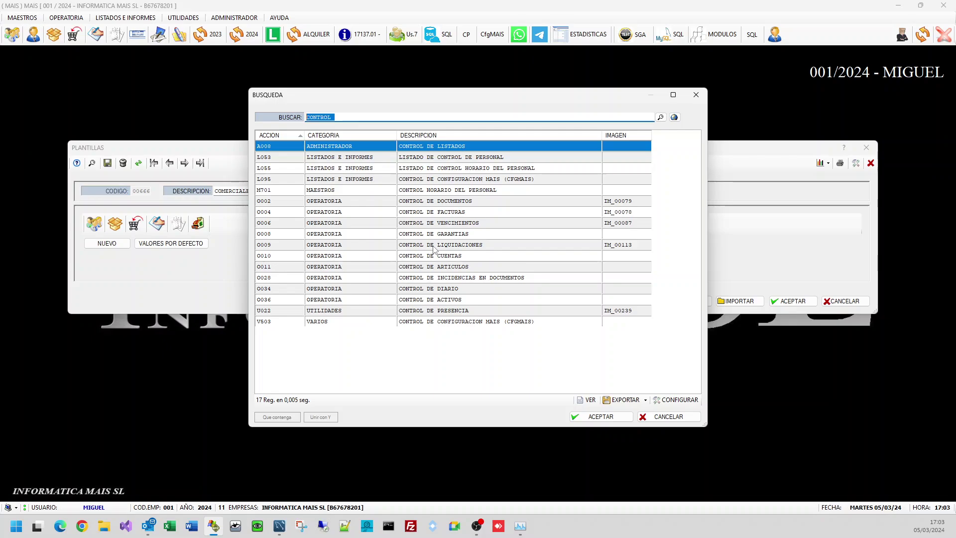
pyautogui.write('LISTA DE ART')
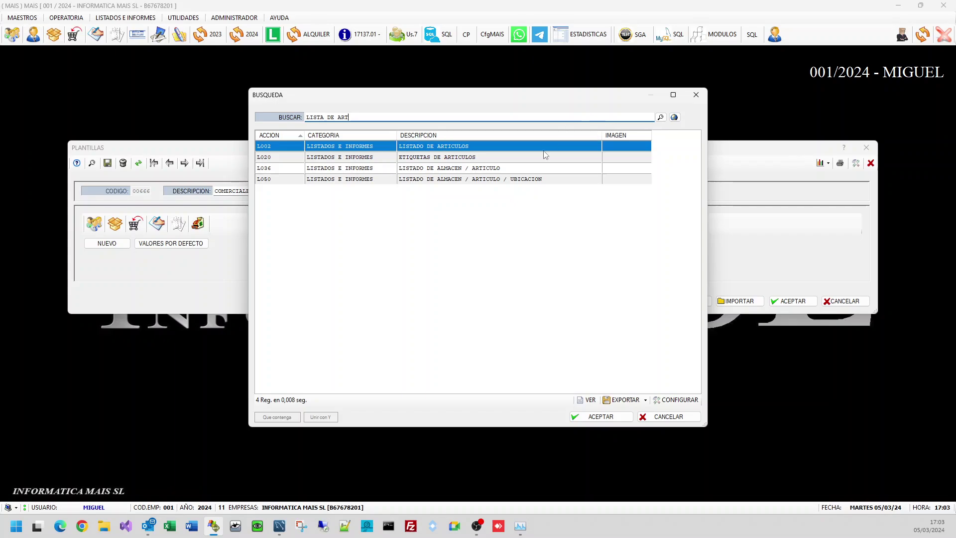
pyautogui.doubleClick(544, 147)
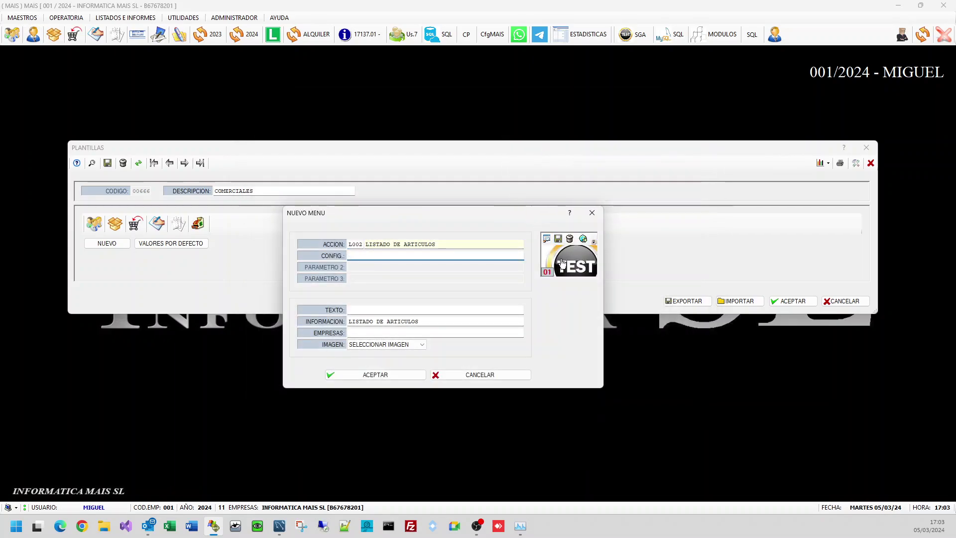
# Step: Choose image 18 from the album as the new button's icon
pyautogui.click(549, 248)
pyautogui.scroll(-10, 548, 247)
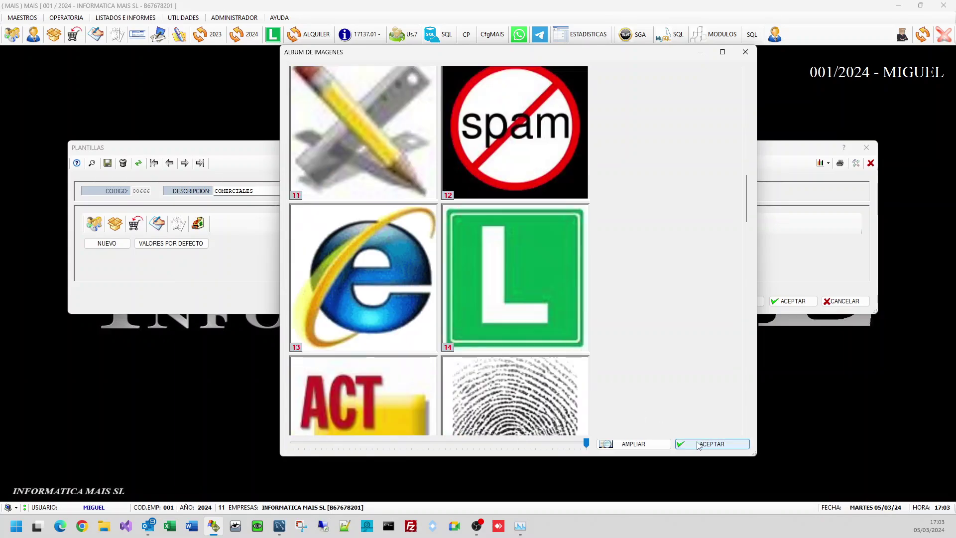
pyautogui.scroll(-3, 576, 403)
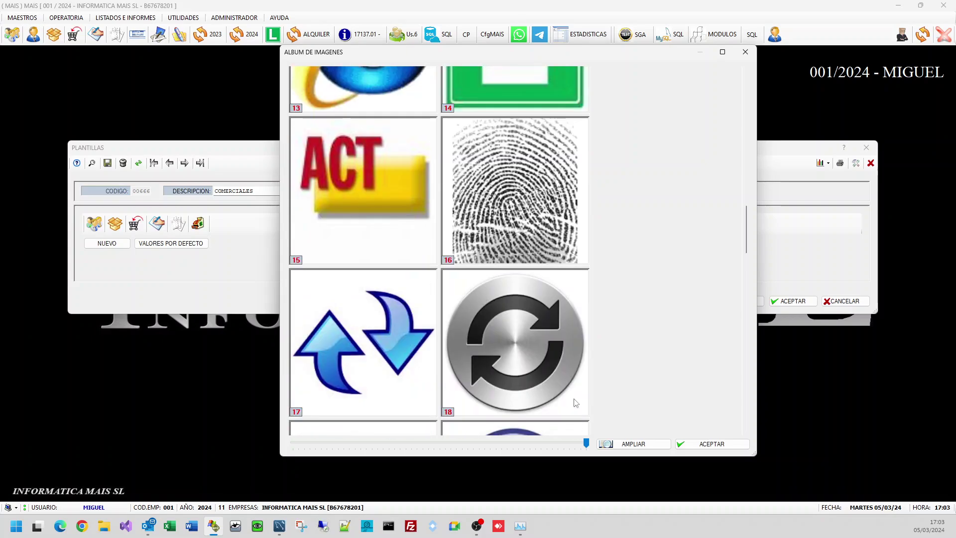
pyautogui.click(501, 324)
pyautogui.click(633, 443)
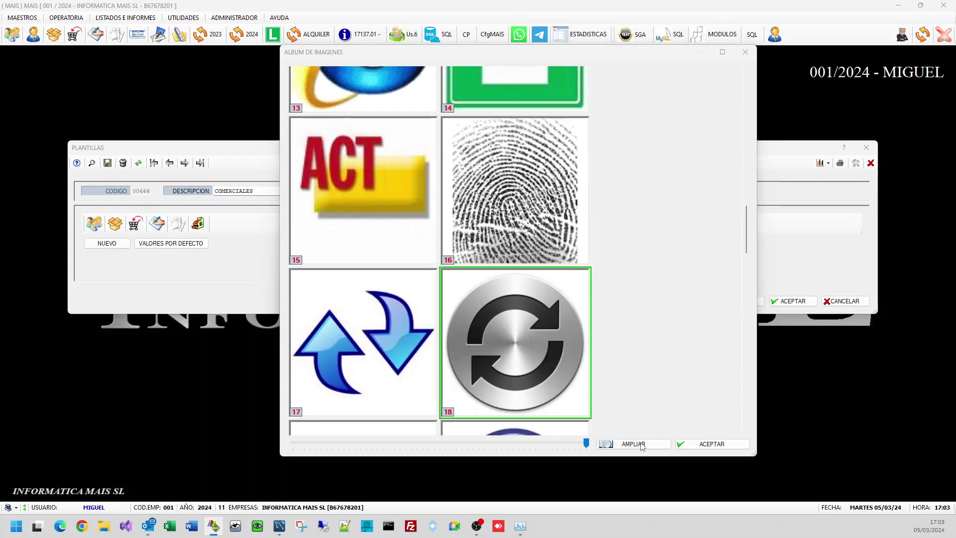
pyautogui.click(525, 197)
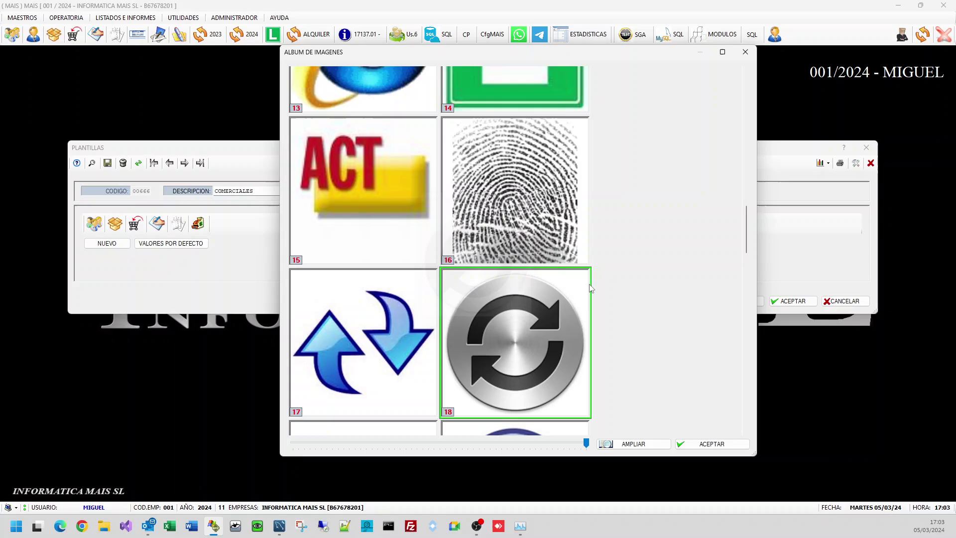
pyautogui.click(703, 442)
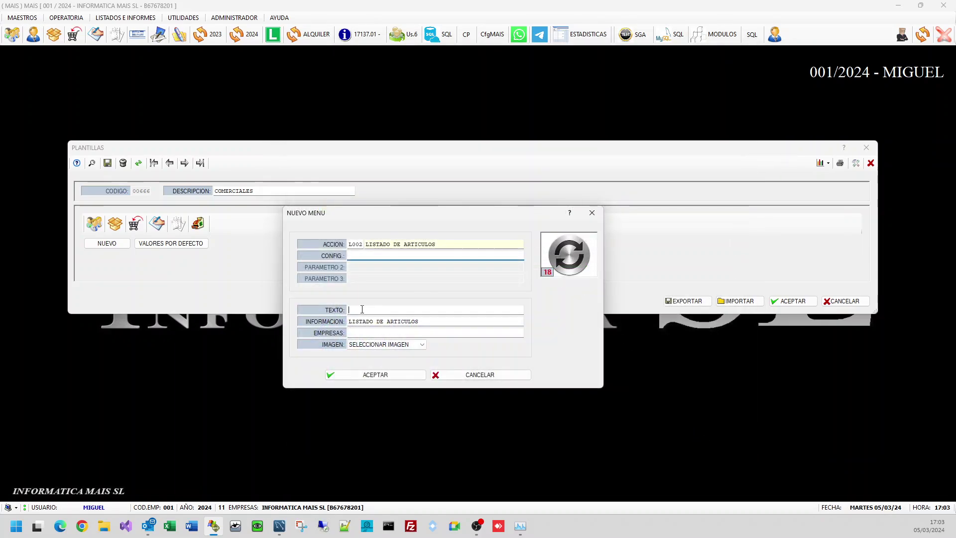
# Step: Label the button LIST.ART and confirm the new menu entry
pyautogui.click(362, 310)
pyautogui.write('LIST')
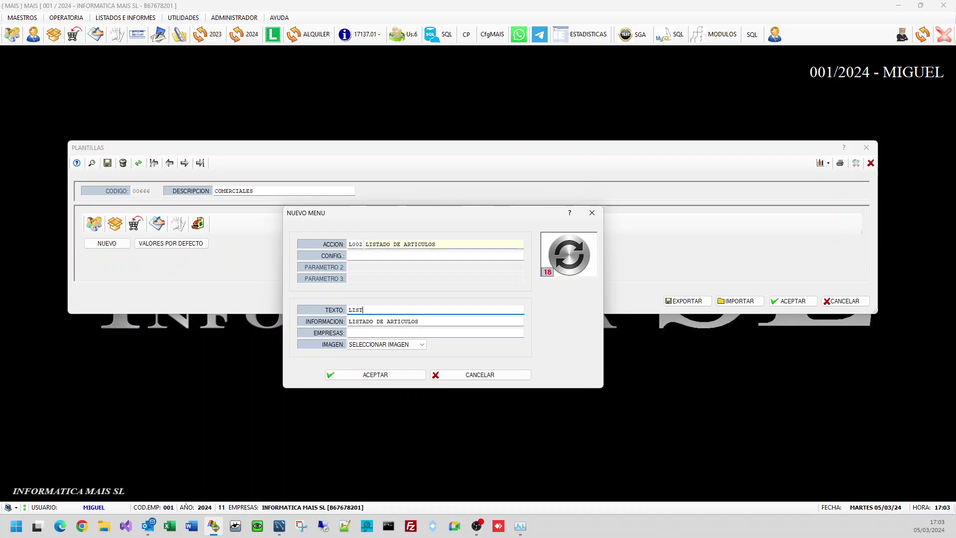
pyautogui.write('.ART')
pyautogui.click(367, 333)
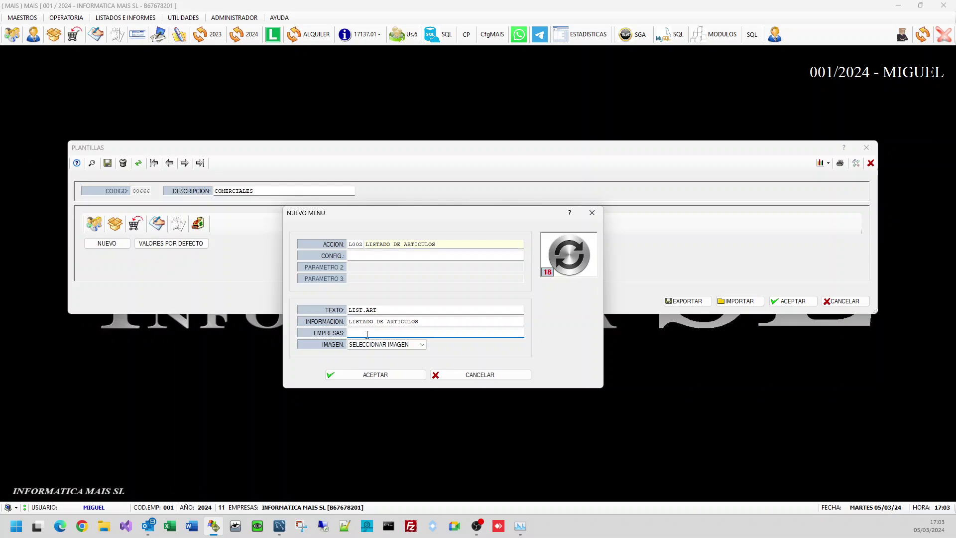
pyautogui.hotkey('shift', 'Tab')
pyautogui.hotkey('shift', 'Tab')
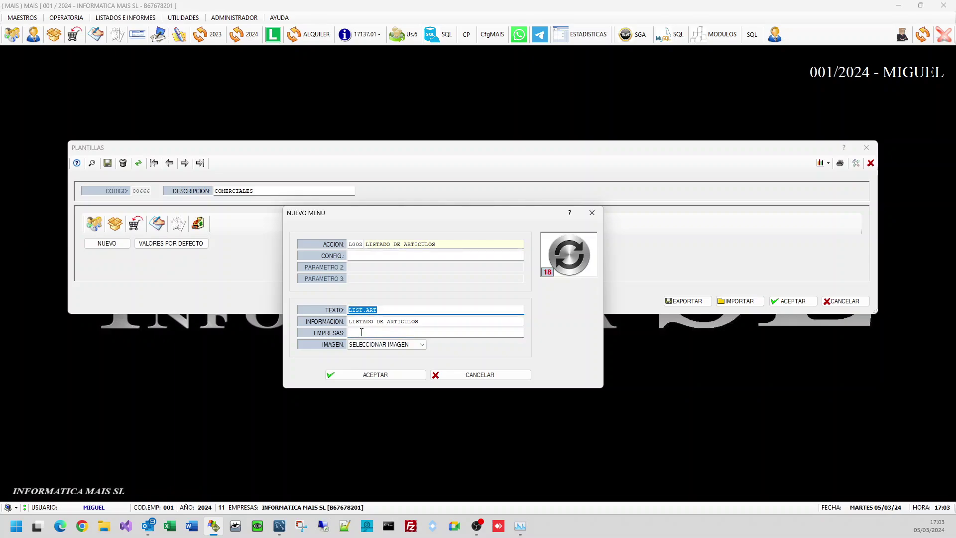
pyautogui.click(362, 333)
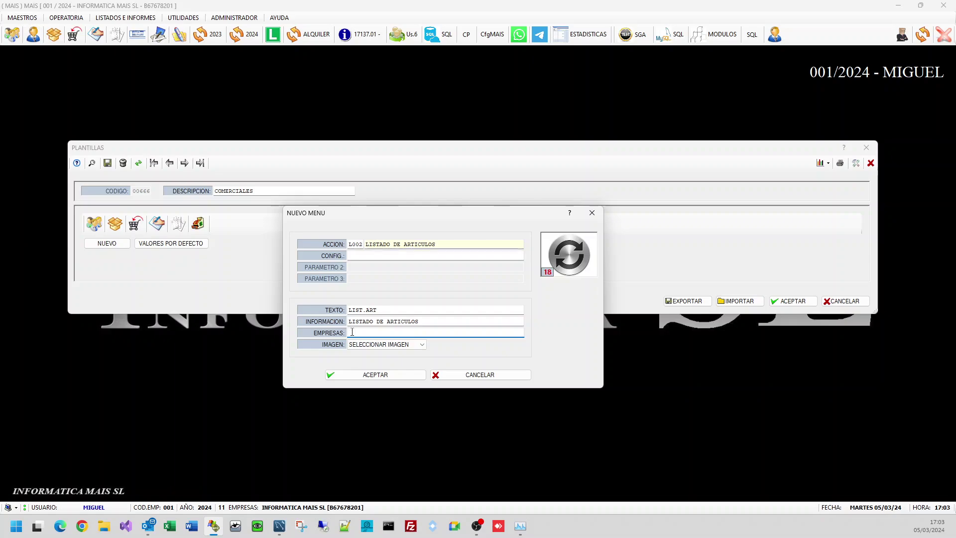
pyautogui.click(374, 375)
# Step: Add a separator after LIST.ART and save the template
pyautogui.rightClick(270, 225)
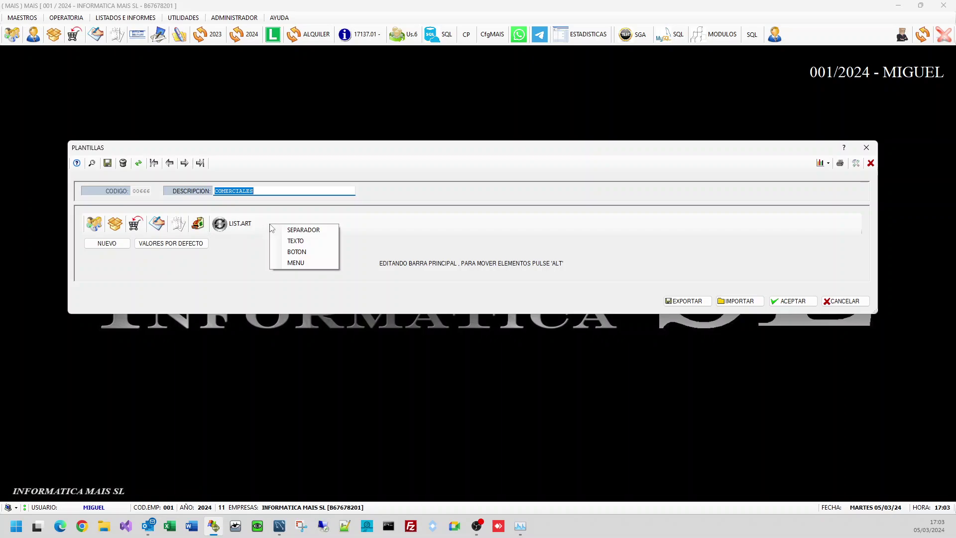
pyautogui.click(283, 230)
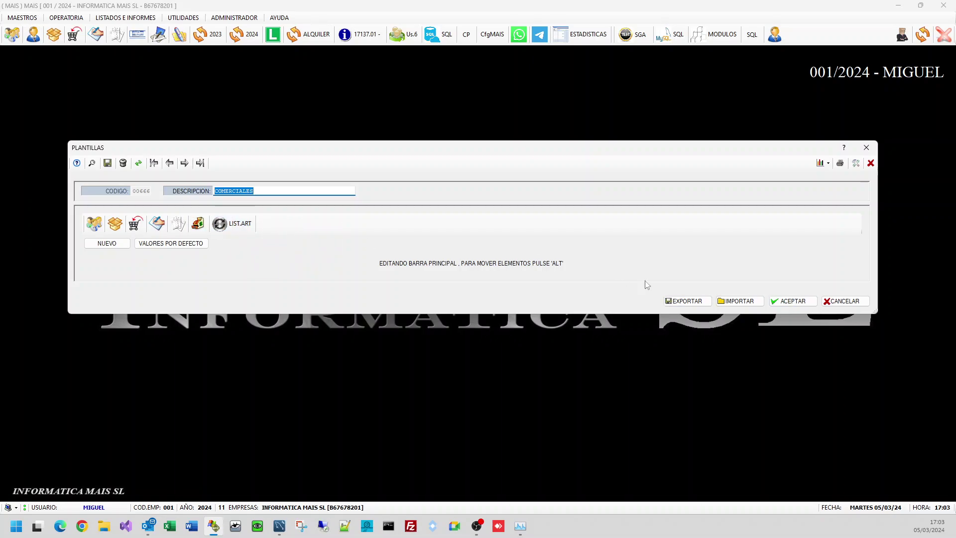
pyautogui.click(793, 302)
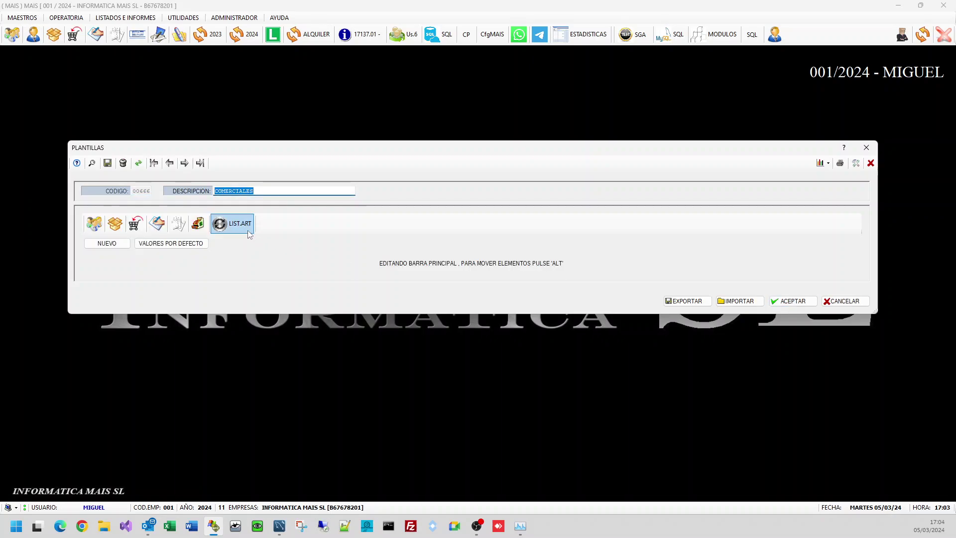
pyautogui.click(792, 301)
# Step: Close the editor and test template 00666 COMERCIALES through 6.- PROBAR PLANTILLA
pyautogui.click(836, 301)
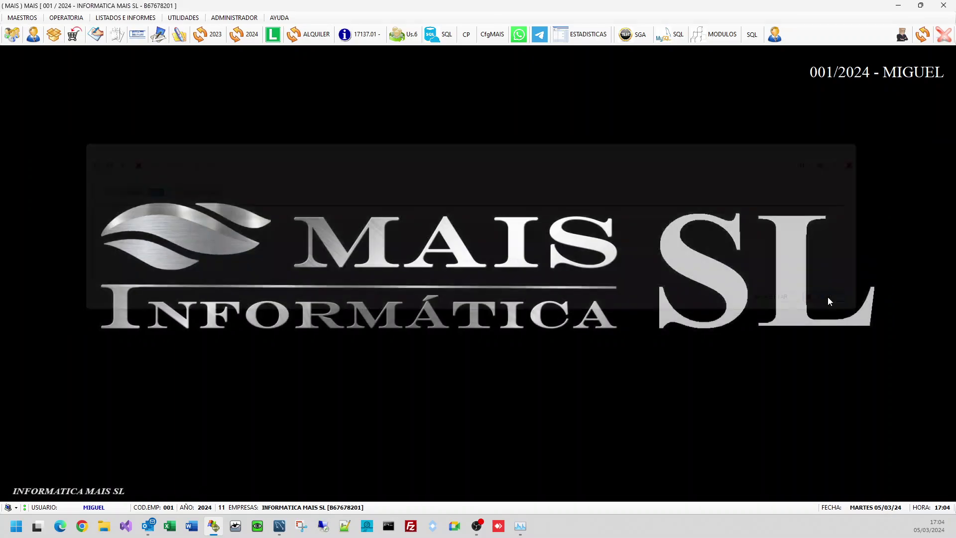
pyautogui.click(232, 19)
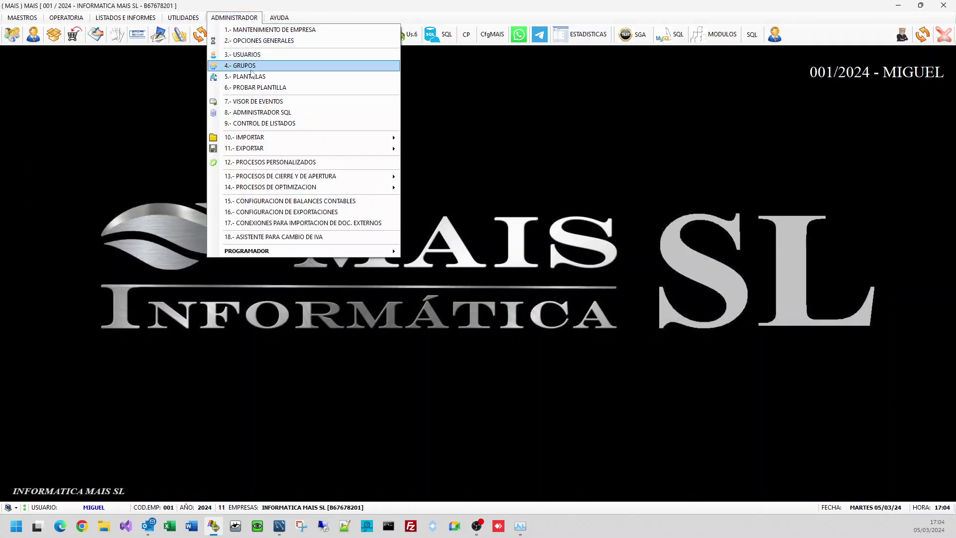
pyautogui.click(258, 86)
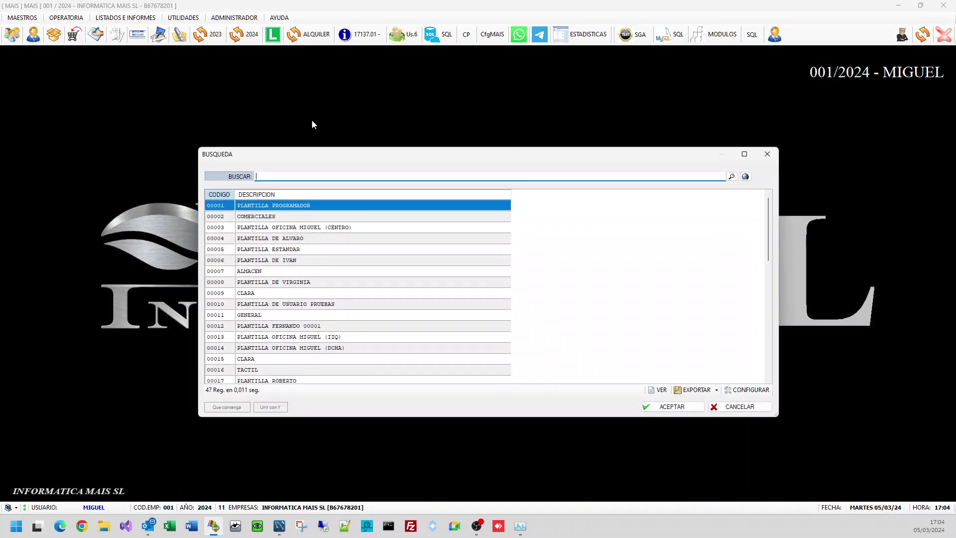
pyautogui.write('PRU')
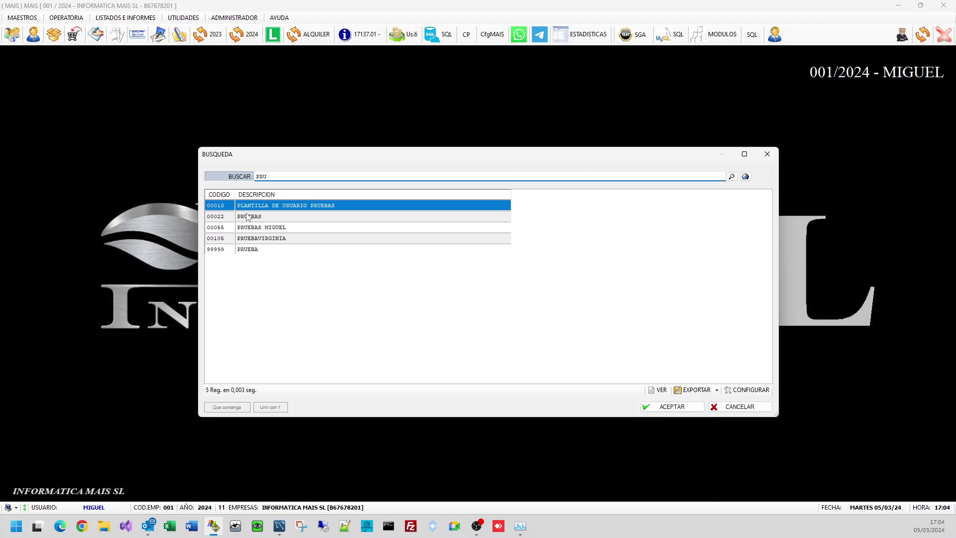
pyautogui.hotkey('ctrl', 'a')
pyautogui.write('666')
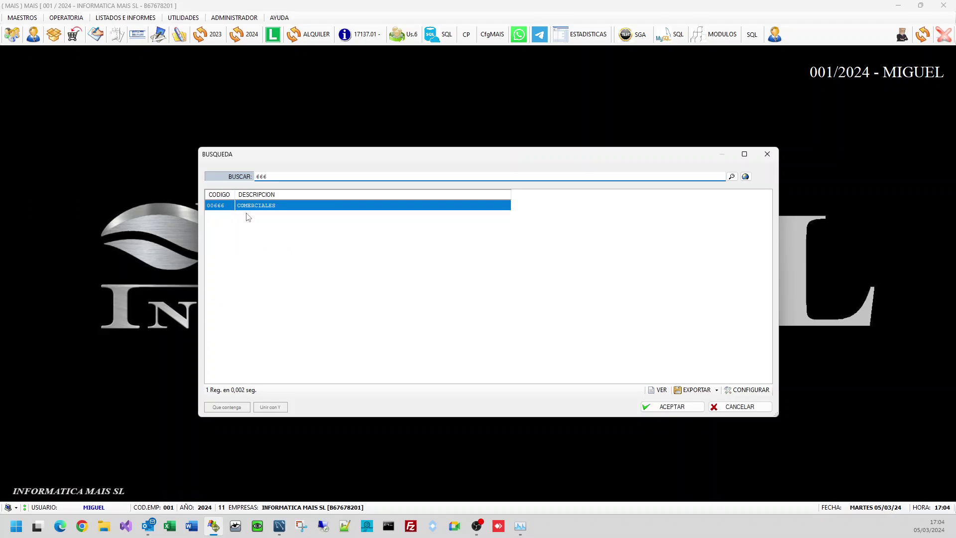
pyautogui.press('Return')
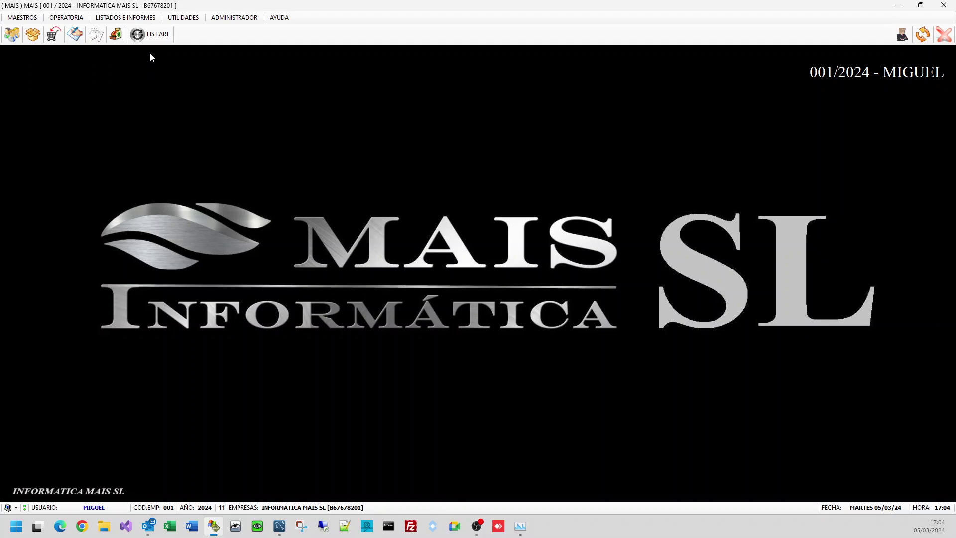
# Step: Start a new article with reference 1 and make its PRECIO COSTO field visible
pyautogui.click(33, 35)
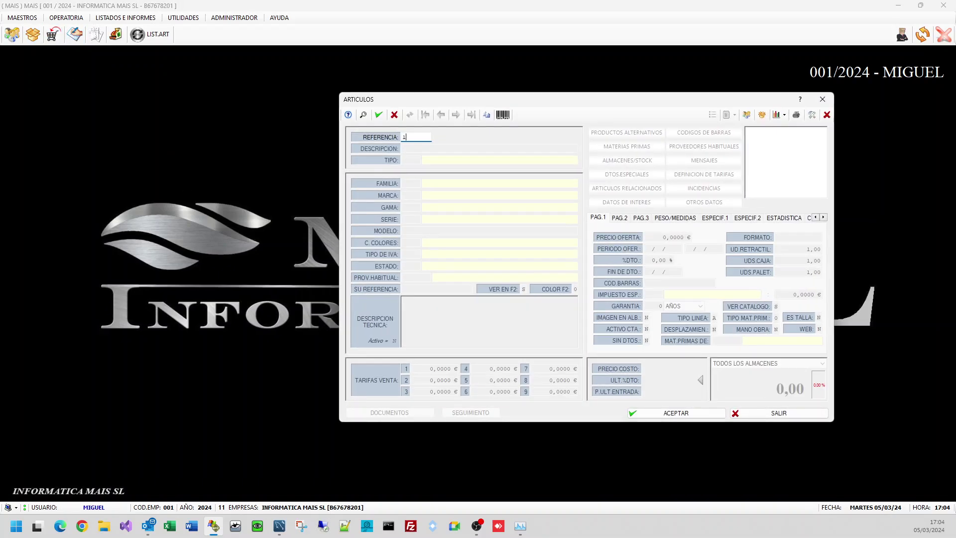
pyautogui.write('1')
pyautogui.press('Return')
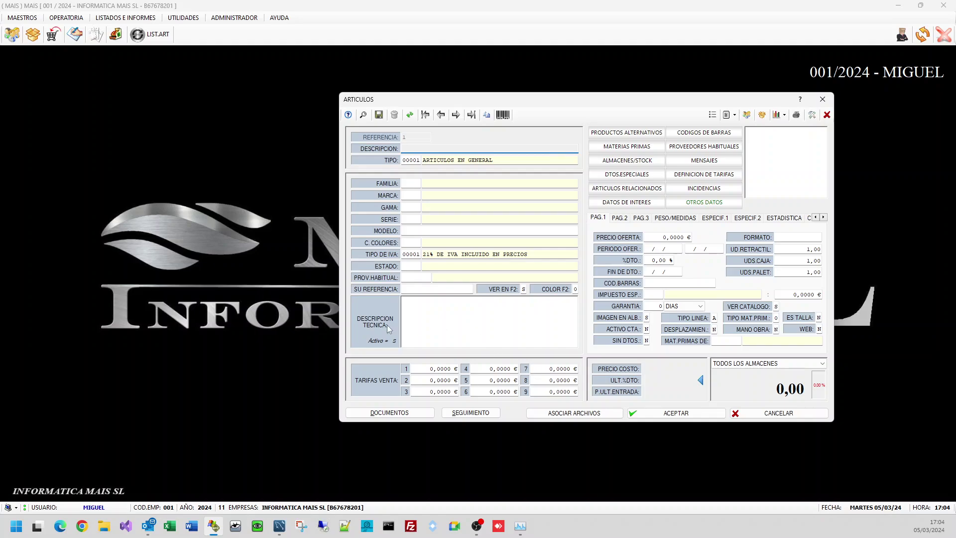
pyautogui.rightClick(629, 373)
pyautogui.moveTo(672, 412)
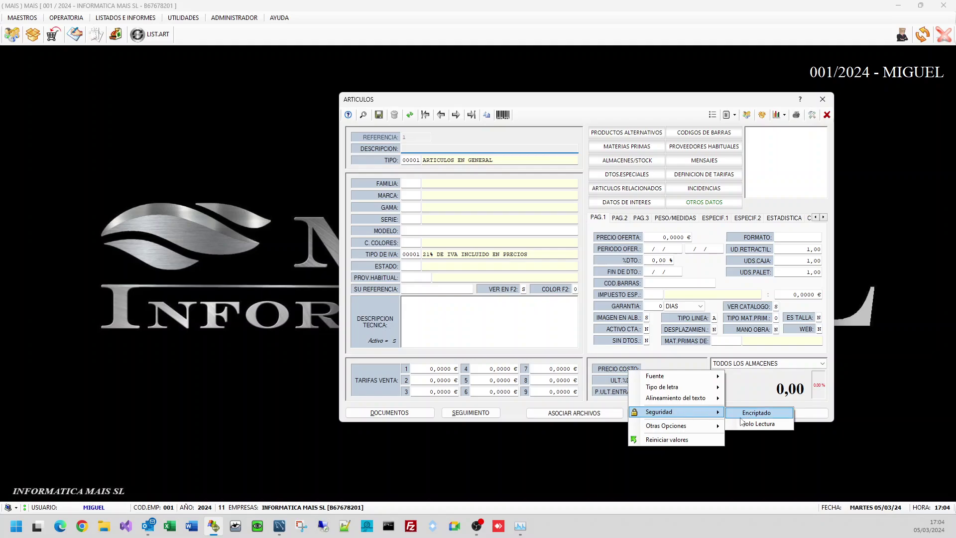
pyautogui.moveTo(707, 425)
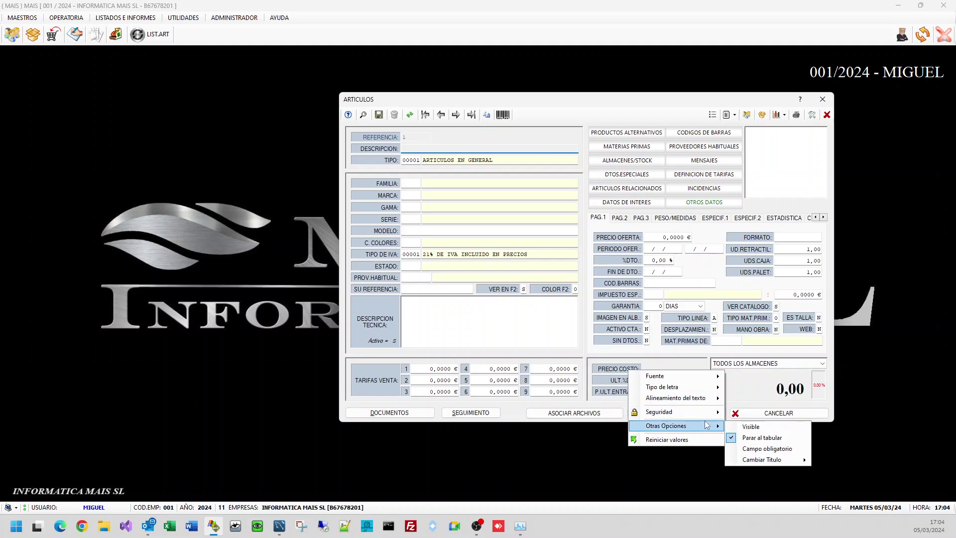
pyautogui.click(751, 427)
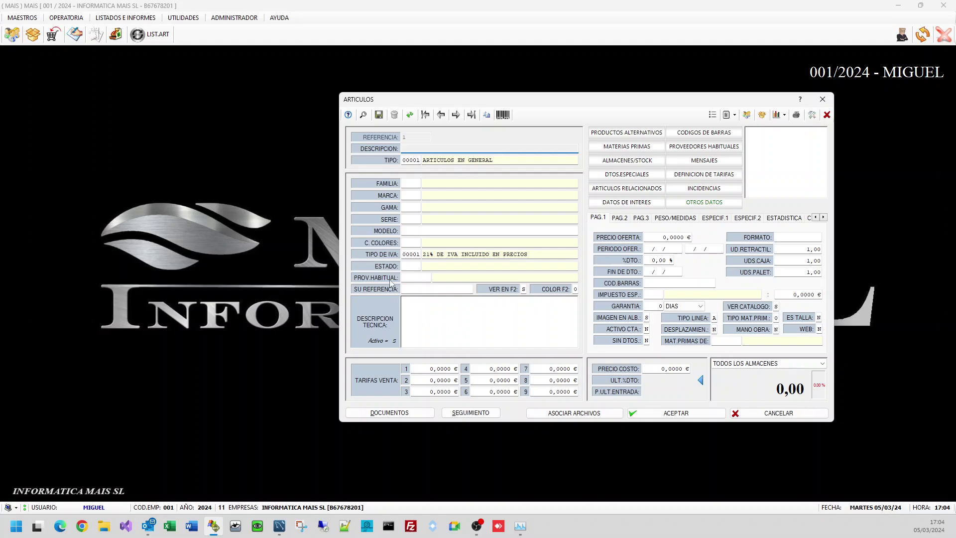
# Step: Make the MODELO field read-only via Seguridad > Solo Lectura, leaving GAMA unchanged
pyautogui.click(420, 233)
pyautogui.rightClick(381, 233)
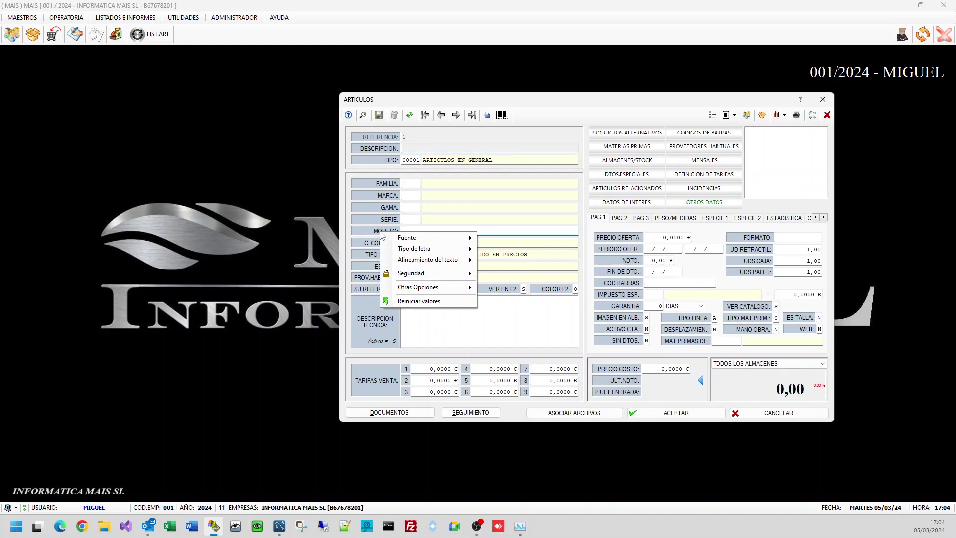
pyautogui.moveTo(426, 279)
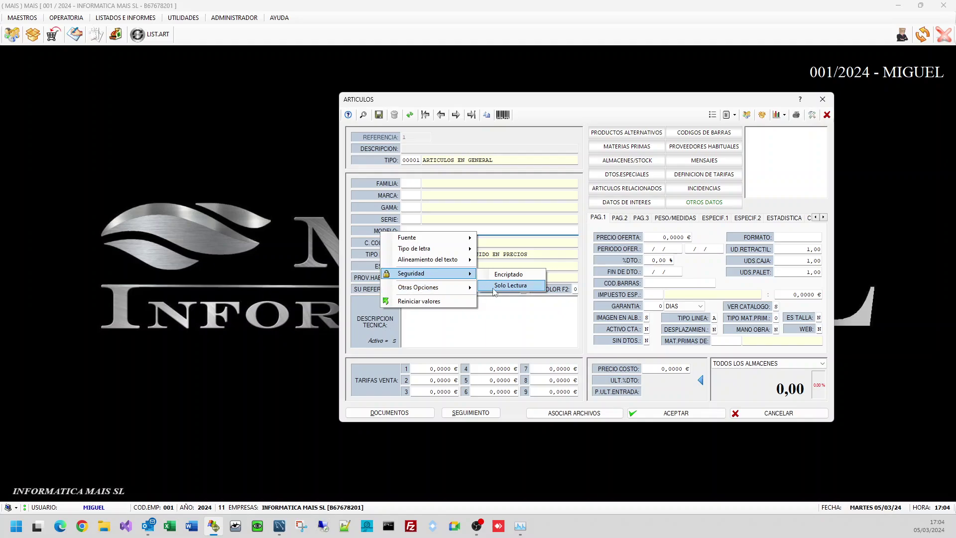
pyautogui.click(491, 292)
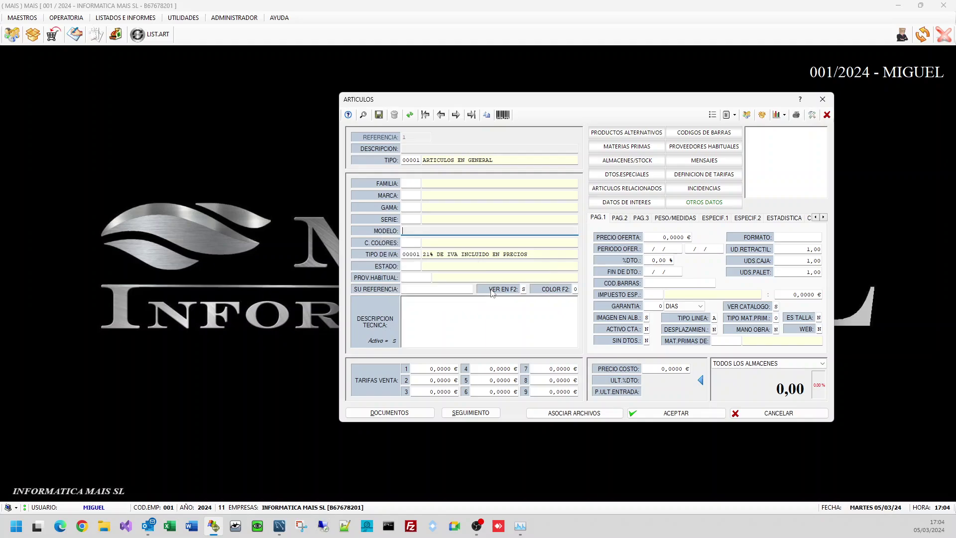
pyautogui.rightClick(386, 206)
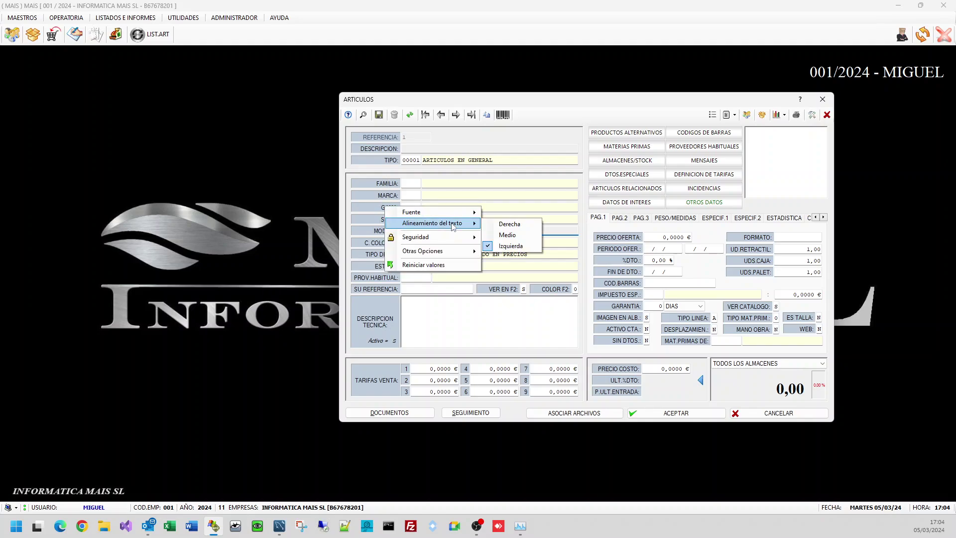
pyautogui.click(461, 307)
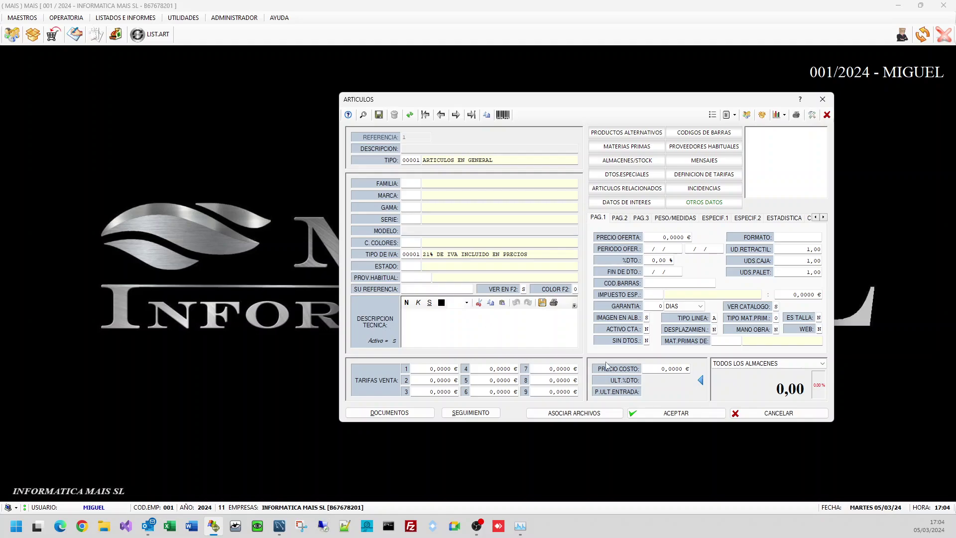
# Step: Save the new article and remove COLOR PUNTEO from the article search columns
pyautogui.click(698, 414)
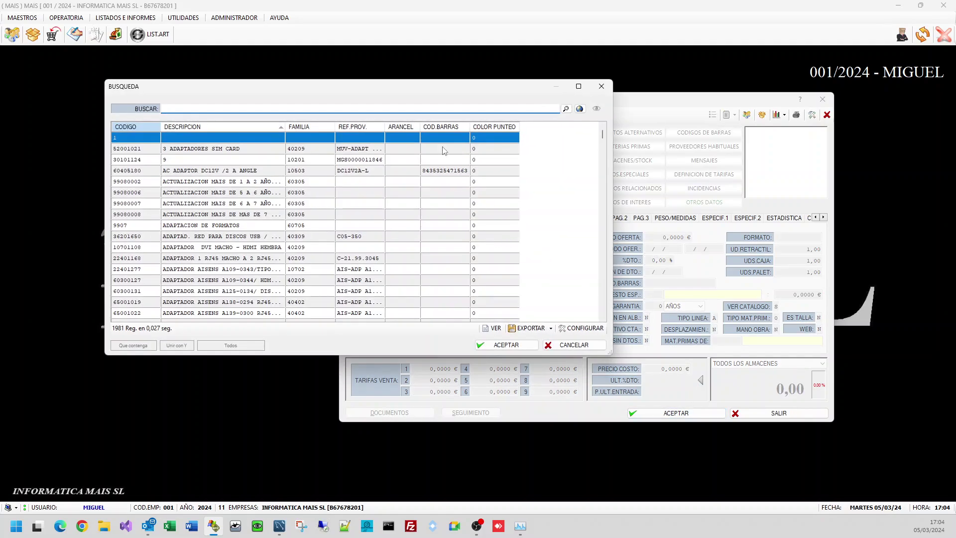
pyautogui.click(581, 328)
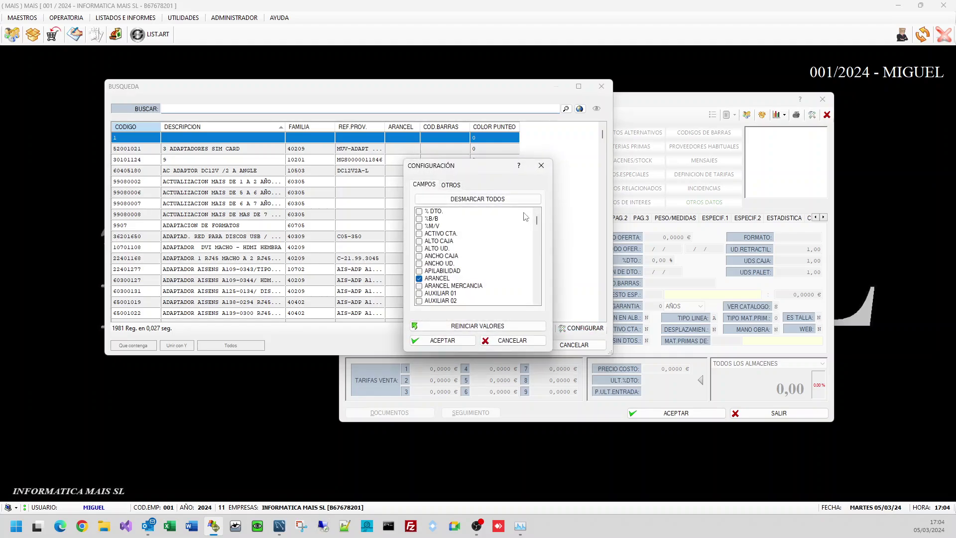
pyautogui.click(453, 267)
pyautogui.scroll(-3, 453, 273)
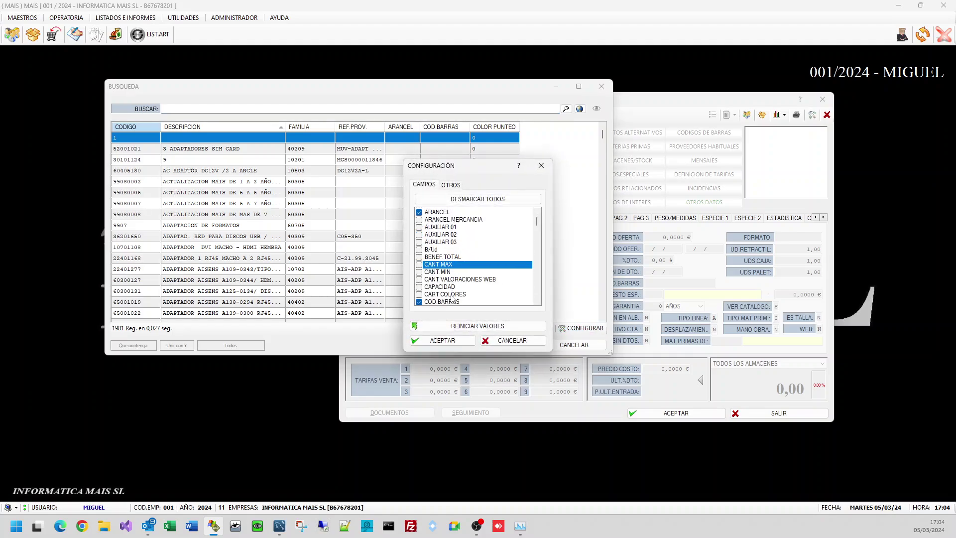
pyautogui.click(443, 301)
pyautogui.scroll(-2, 447, 299)
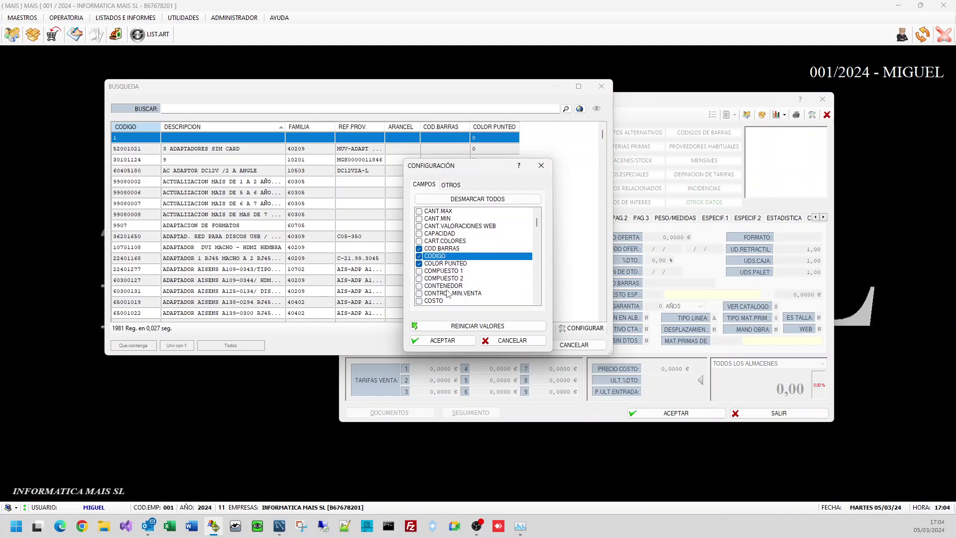
pyautogui.click(451, 267)
pyautogui.click(452, 267)
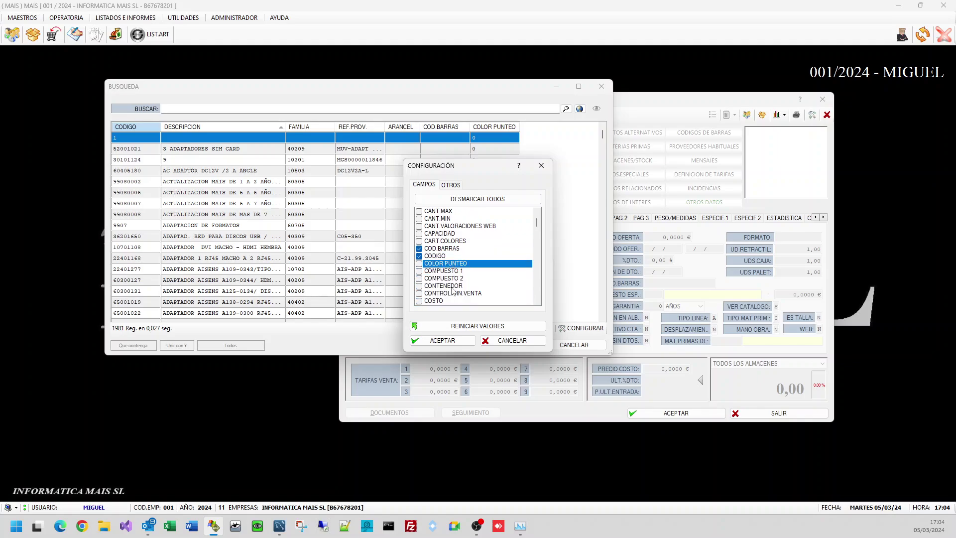
# Step: Add TARIFA 1 to the displayed search columns and apply the configuration
pyautogui.click(452, 287)
pyautogui.press('t')
pyautogui.press('space')
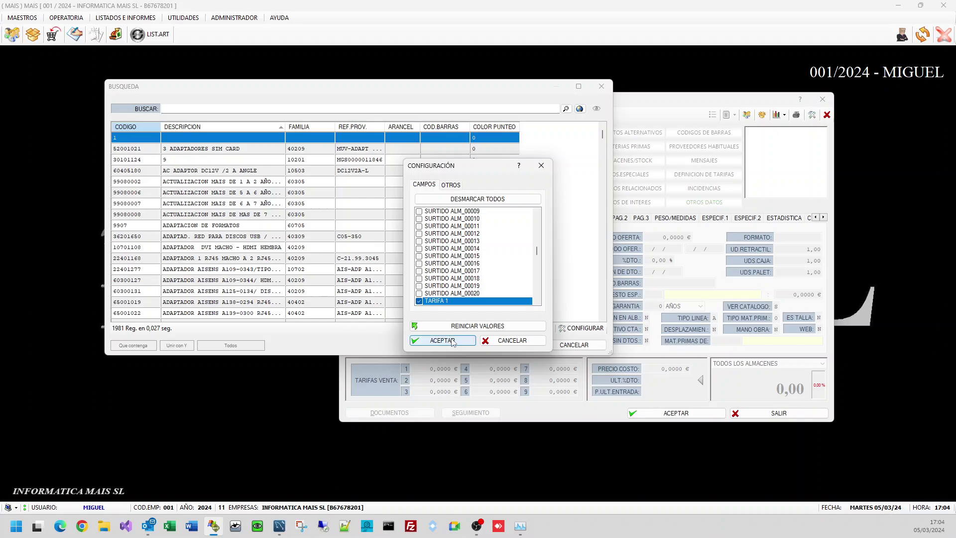
pyautogui.click(451, 342)
pyautogui.click(506, 345)
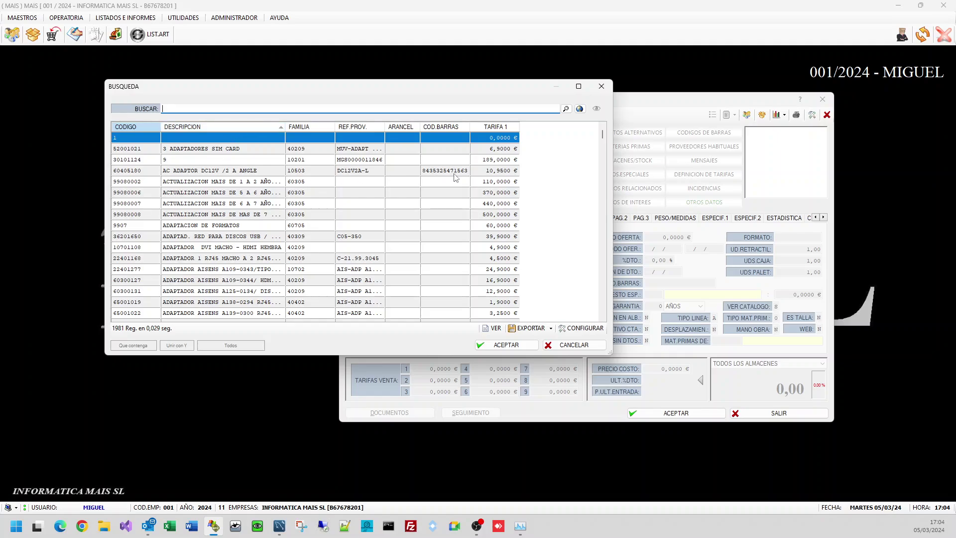
# Step: Move the TARIFA 1 column after FAMILIA, widen DESCRIPCION, and close the search
pyautogui.click(469, 214)
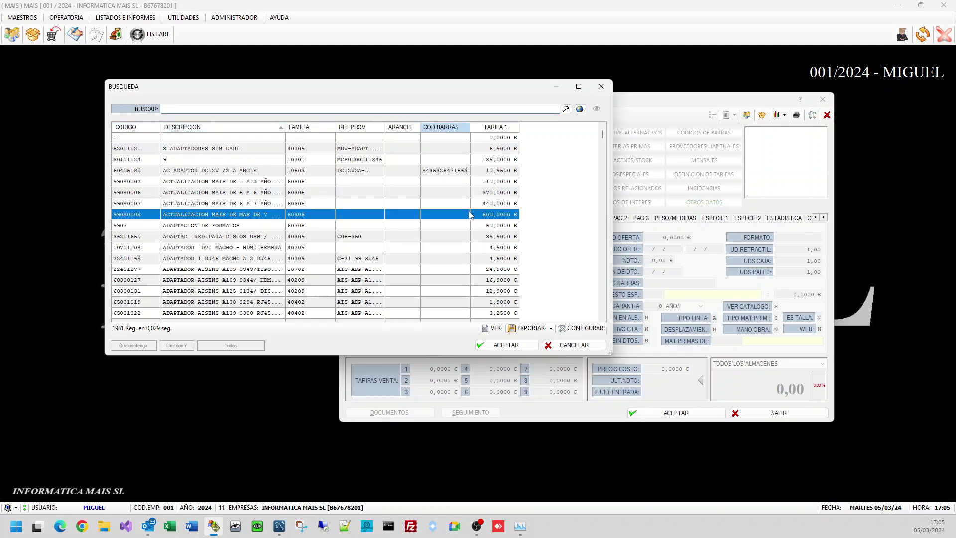
pyautogui.scroll(-1, 465, 199)
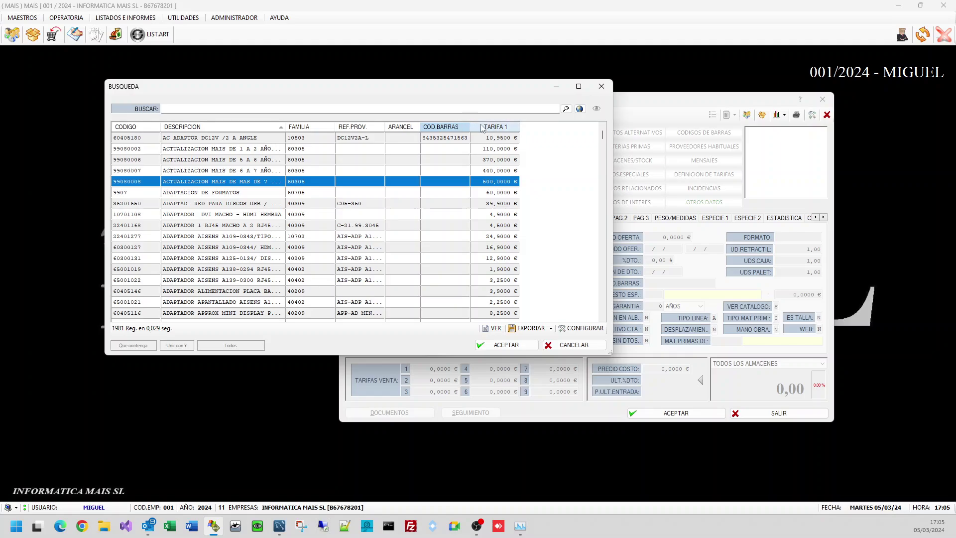
pyautogui.moveTo(491, 127); pyautogui.dragTo(347, 133)
pyautogui.moveTo(285, 127); pyautogui.dragTo(324, 127)
pyautogui.click(420, 229)
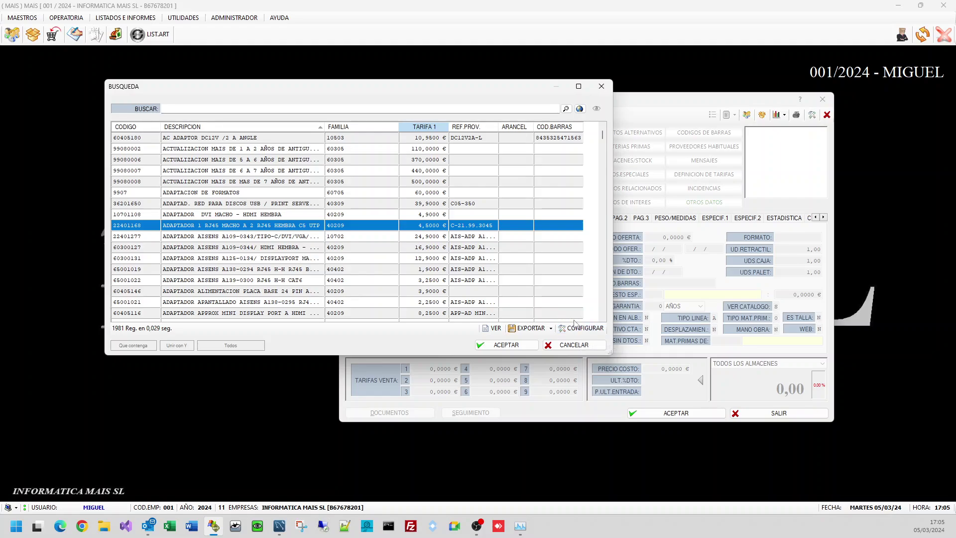
pyautogui.click(563, 281)
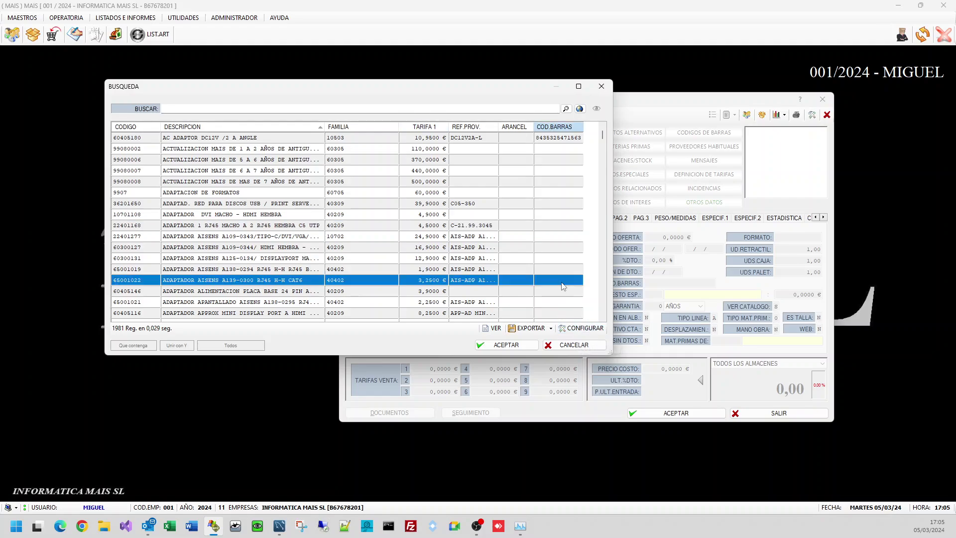
pyautogui.press('Escape')
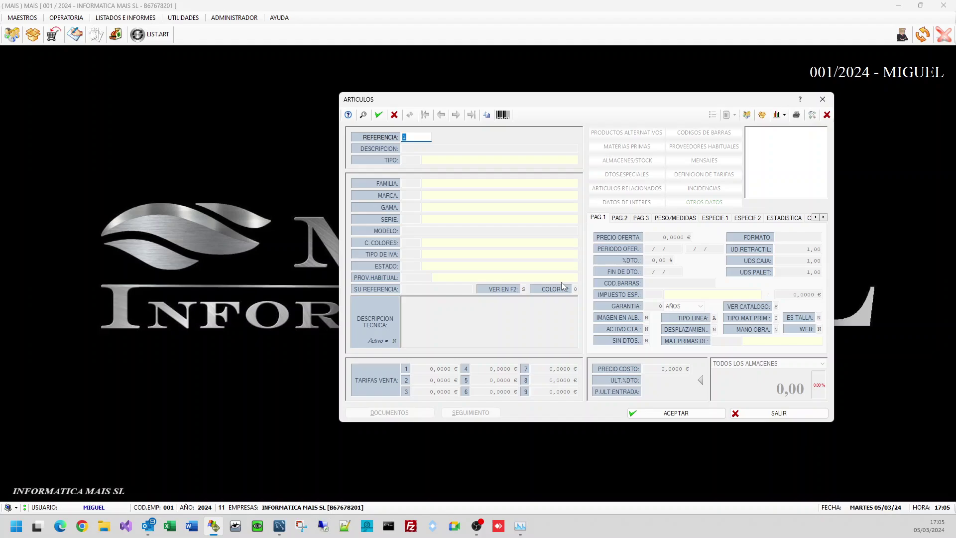
# Step: Close the ARTICULOS window with Esc, then browse and dismiss the ADMINISTRADOR menu
pyautogui.press('Escape')
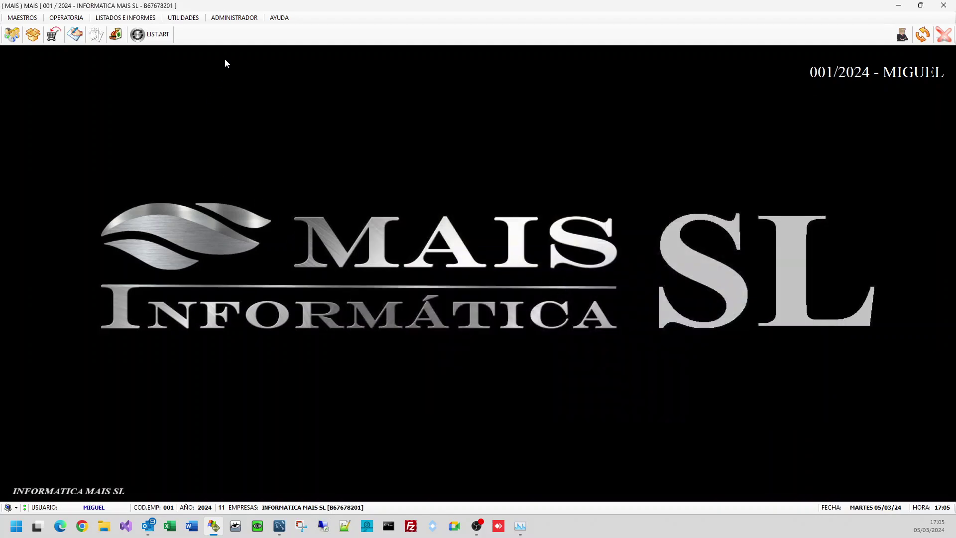
pyautogui.click(234, 17)
pyautogui.moveTo(352, 252)
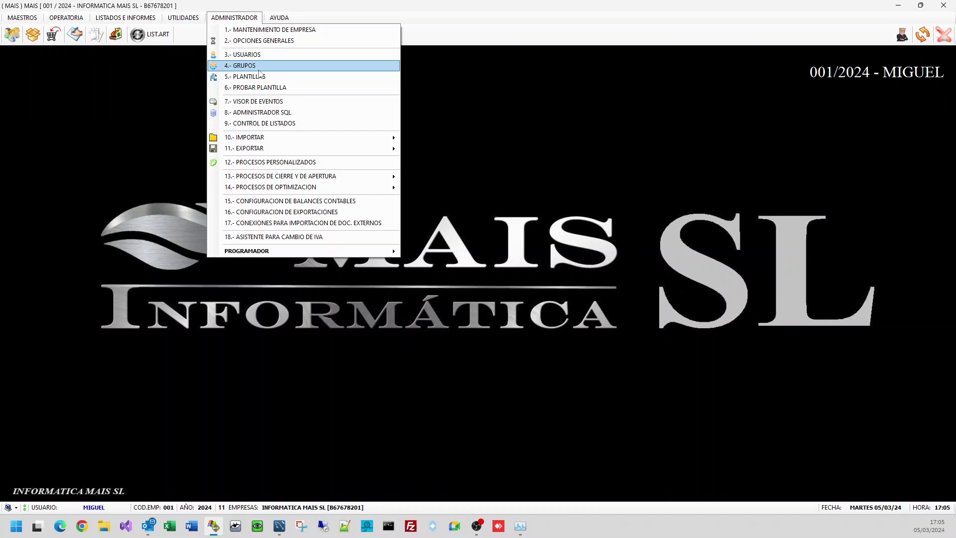
pyautogui.click(871, 167)
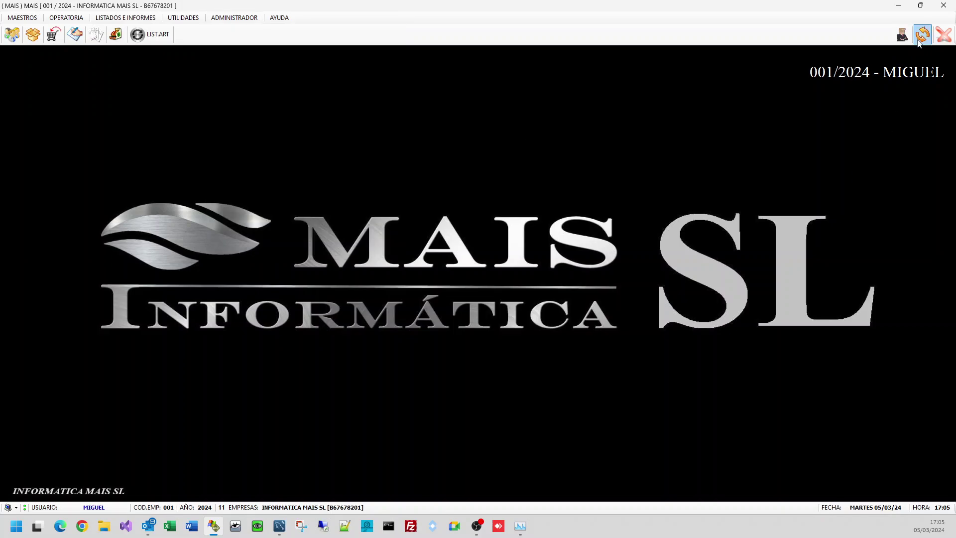
# Step: Sign in as PRUEBAS with its password on 001/2024 and inspect its MAESTROS menu
pyautogui.click(922, 34)
pyautogui.write('PRUEBAS')
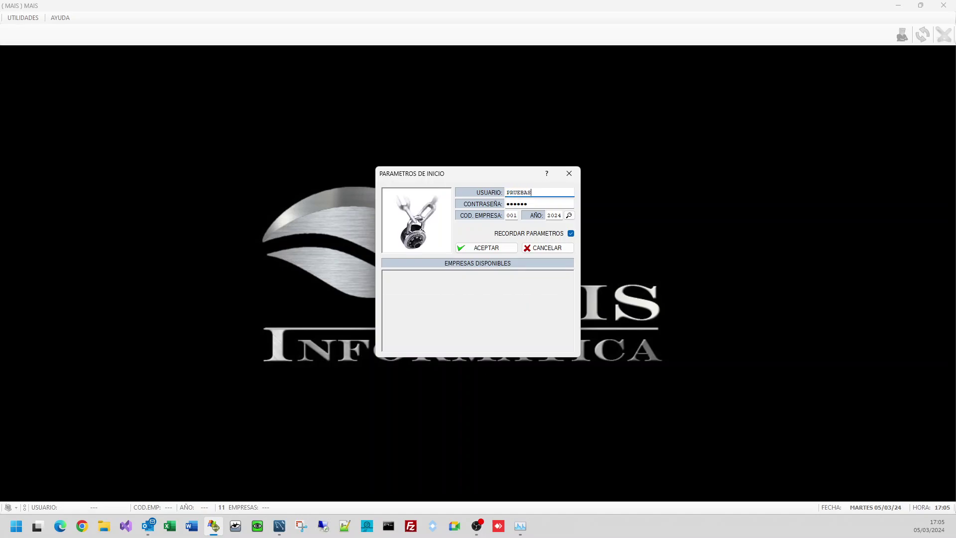
pyautogui.press('Tab')
pyautogui.write('•••')
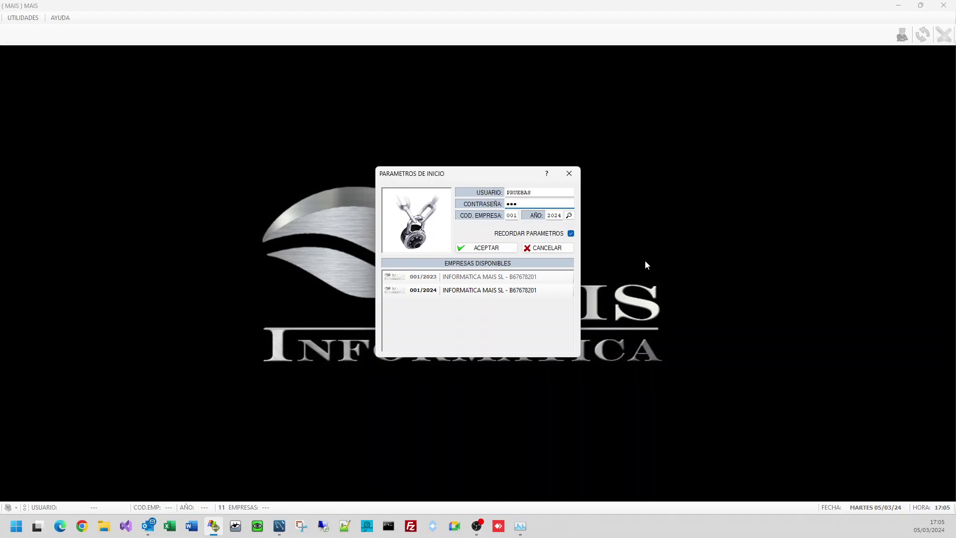
pyautogui.press('Tab')
pyautogui.press('Tab')
pyautogui.press('Return')
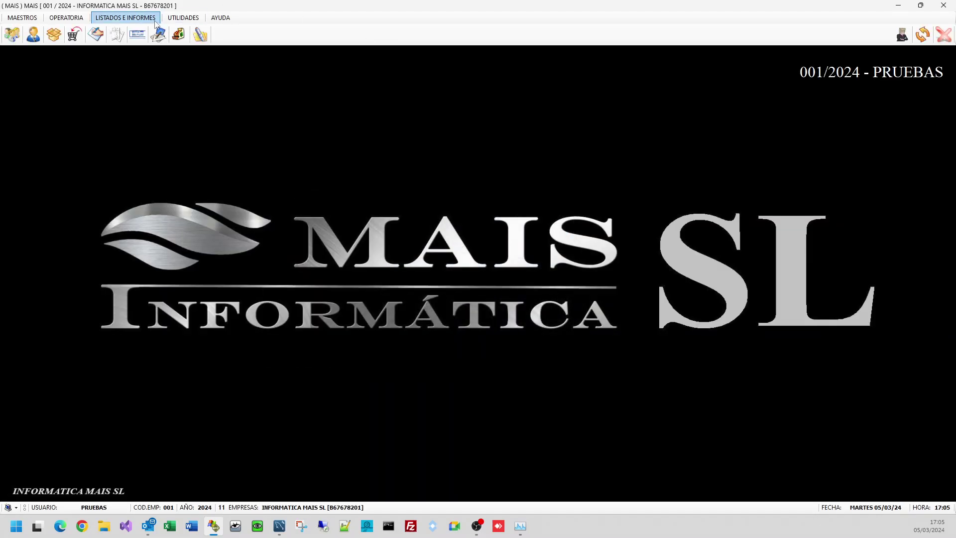
pyautogui.click(21, 19)
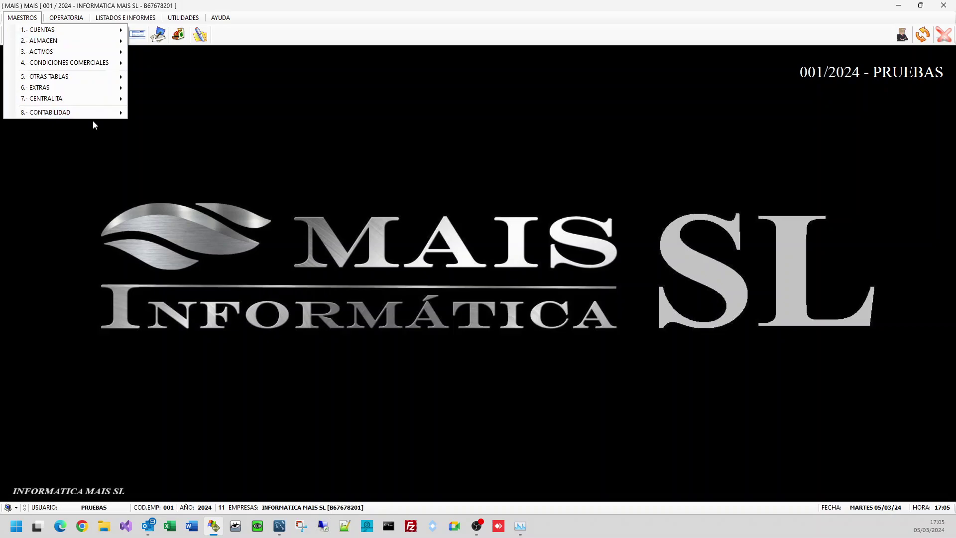
pyautogui.click(127, 136)
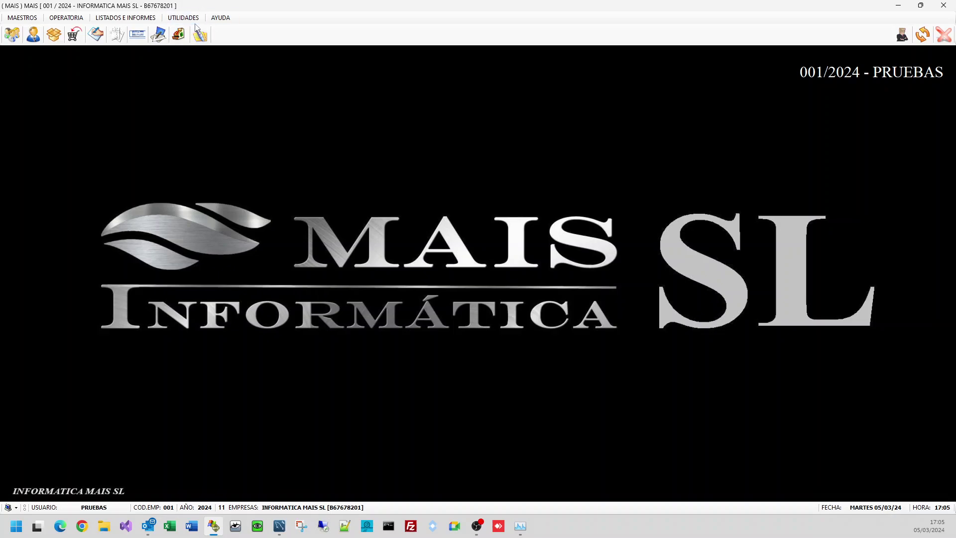
# Step: Sign in as the administrator and set user PRUEBAS's template to COMERCIALES, saving with F5
pyautogui.click(923, 35)
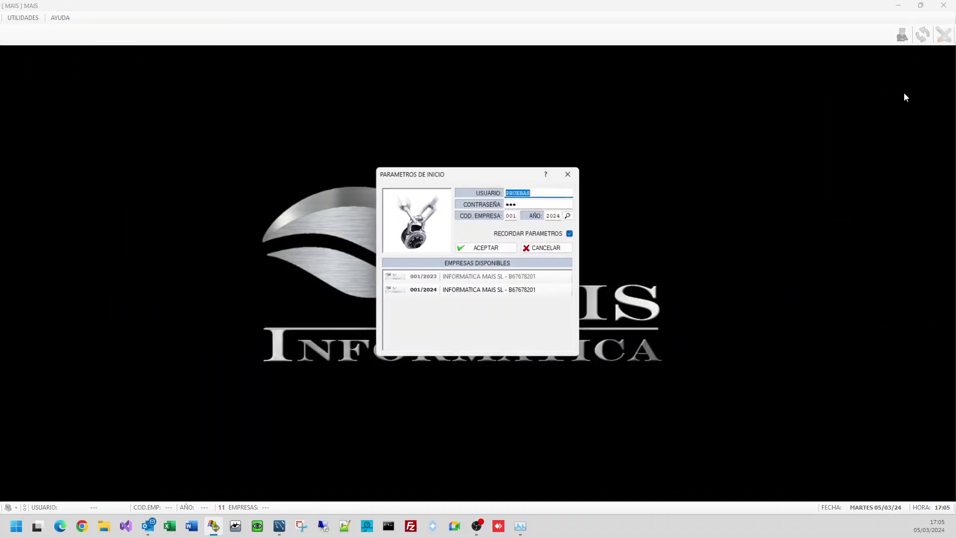
pyautogui.write('MIGUEL')
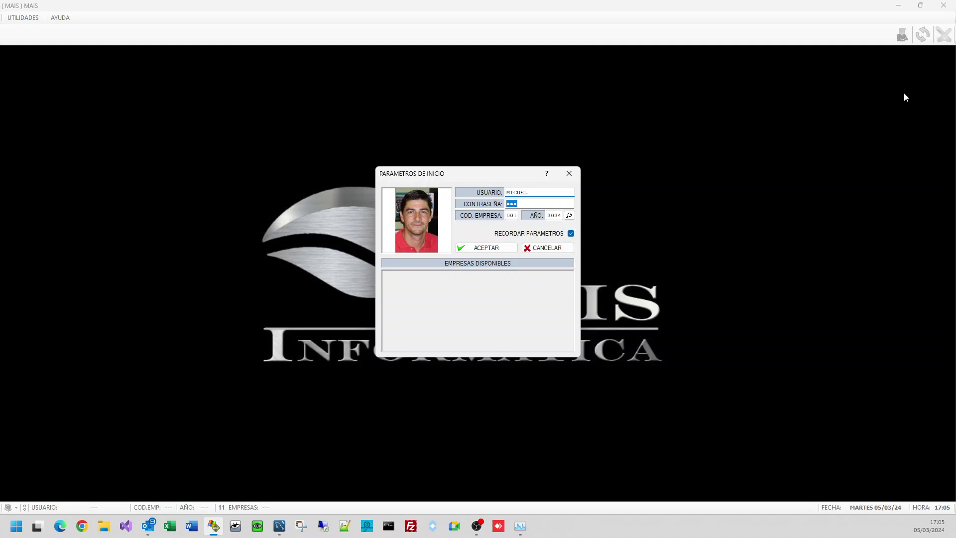
pyautogui.write('••••••')
pyautogui.press('Return')
pyautogui.press('Return')
pyautogui.press('Return')
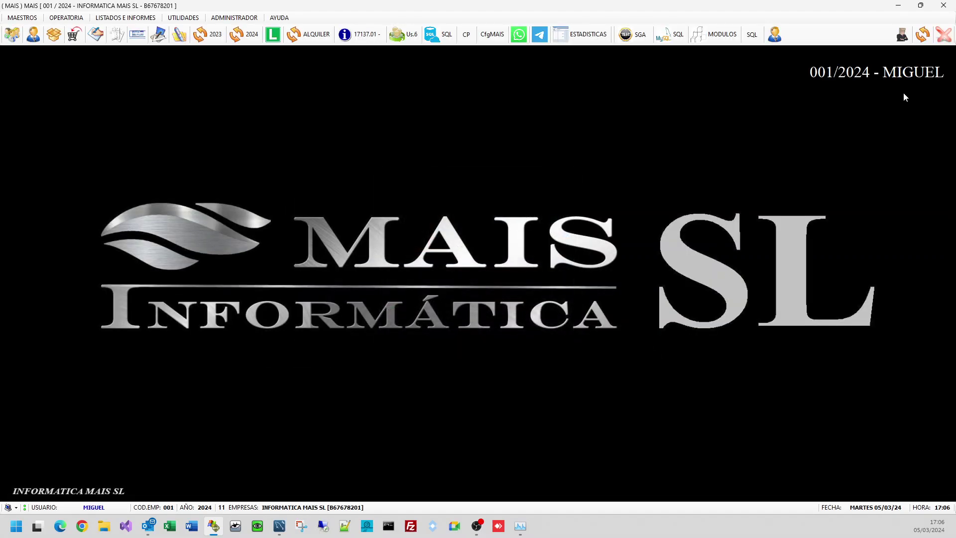
pyautogui.click(221, 17)
pyautogui.click(256, 59)
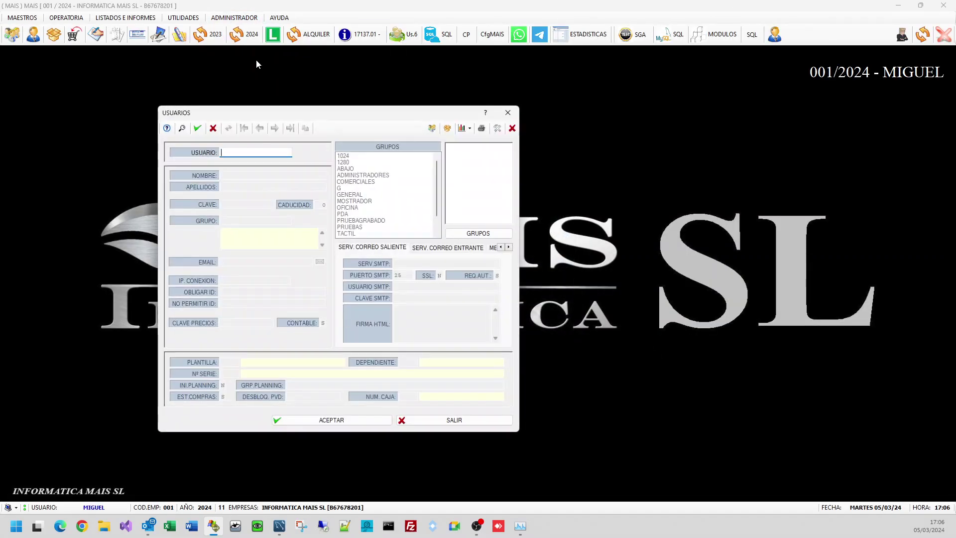
pyautogui.write('PRUEBAS')
pyautogui.press('Return')
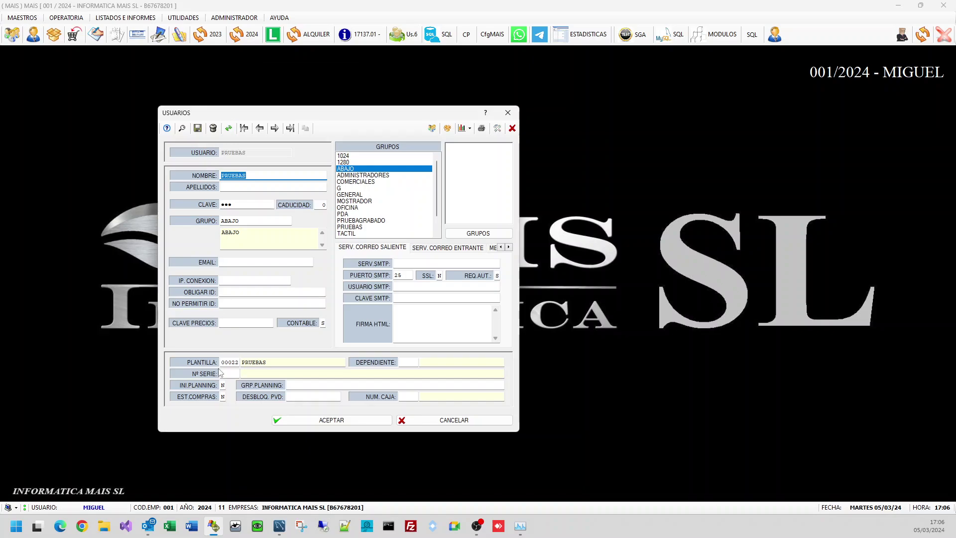
pyautogui.doubleClick(229, 363)
pyautogui.write('0.1')
pyautogui.press('Return')
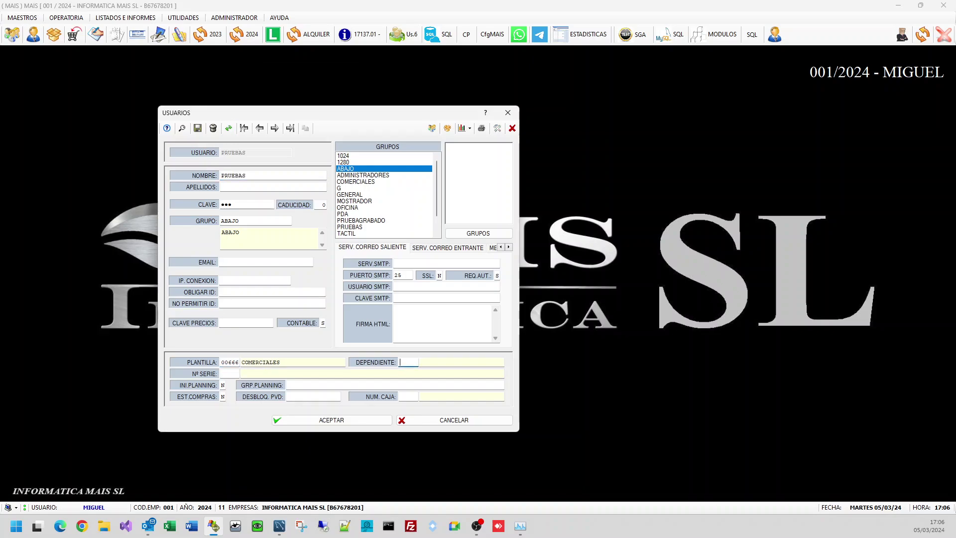
pyautogui.press('F5')
pyautogui.press('Escape')
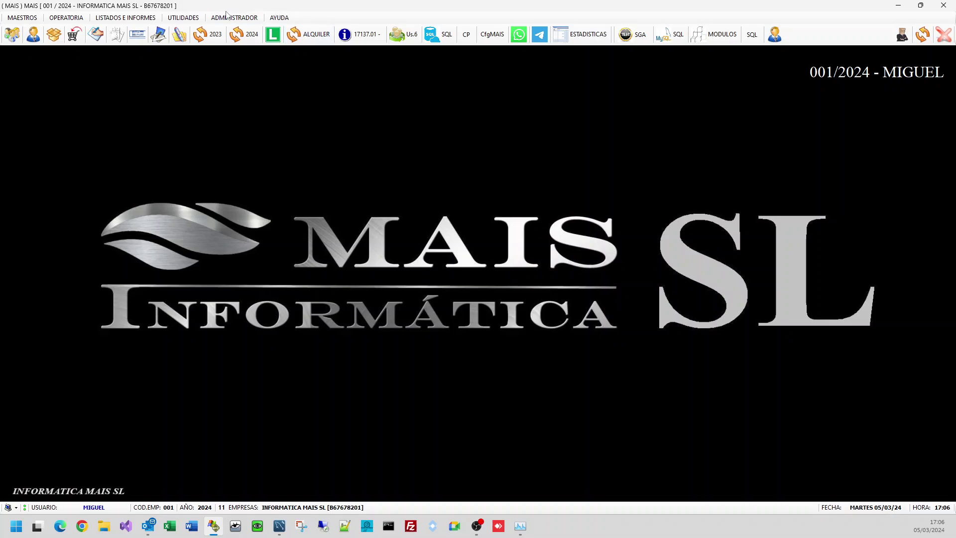
# Step: Reload user PRUEBAS, change its group to PRUEBAS, accept and close Usuarios
pyautogui.click(231, 19)
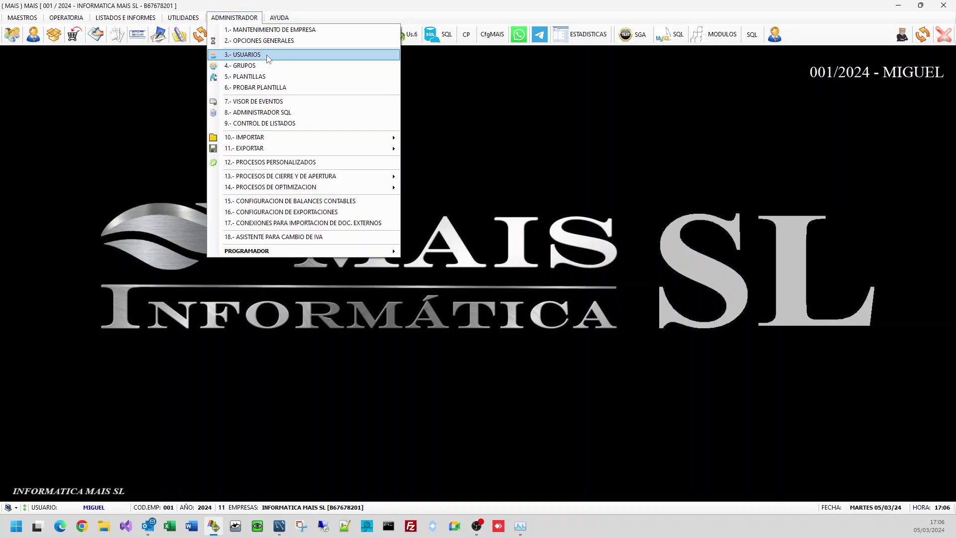
pyautogui.click(268, 58)
pyautogui.write('PRUEBAS')
pyautogui.press('Return')
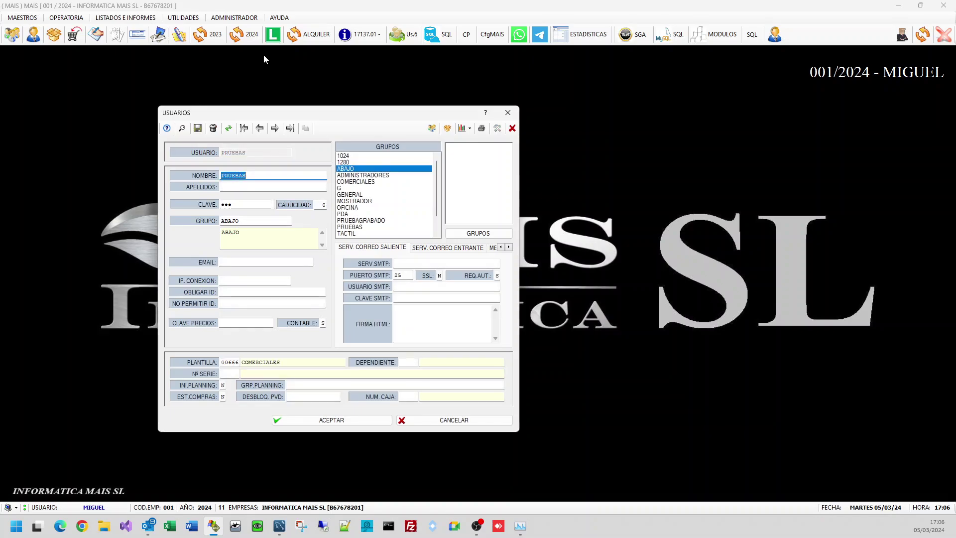
pyautogui.press('Return')
pyautogui.press('Return')
pyautogui.press('Return')
pyautogui.press('Return')
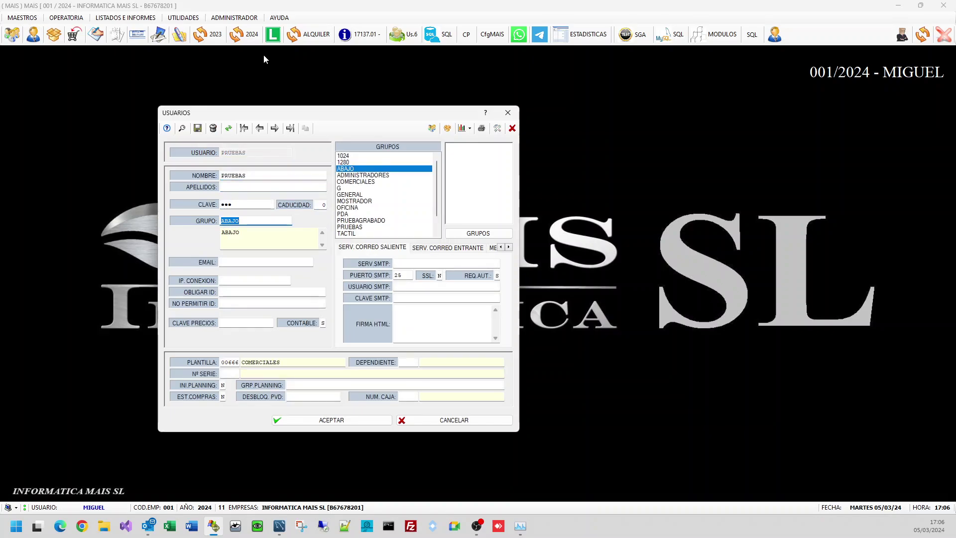
pyautogui.write('PRUEBAS')
pyautogui.press('Return')
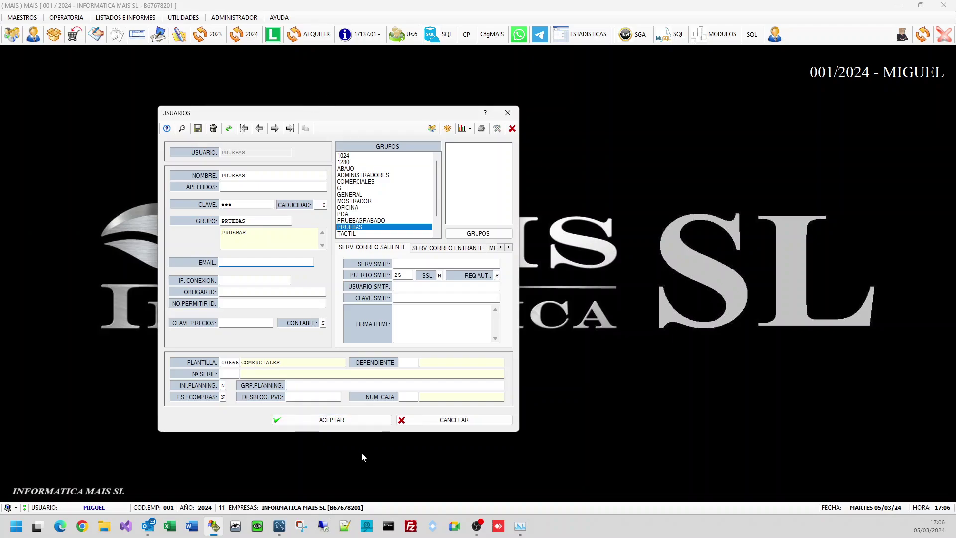
pyautogui.click(343, 420)
pyautogui.click(450, 421)
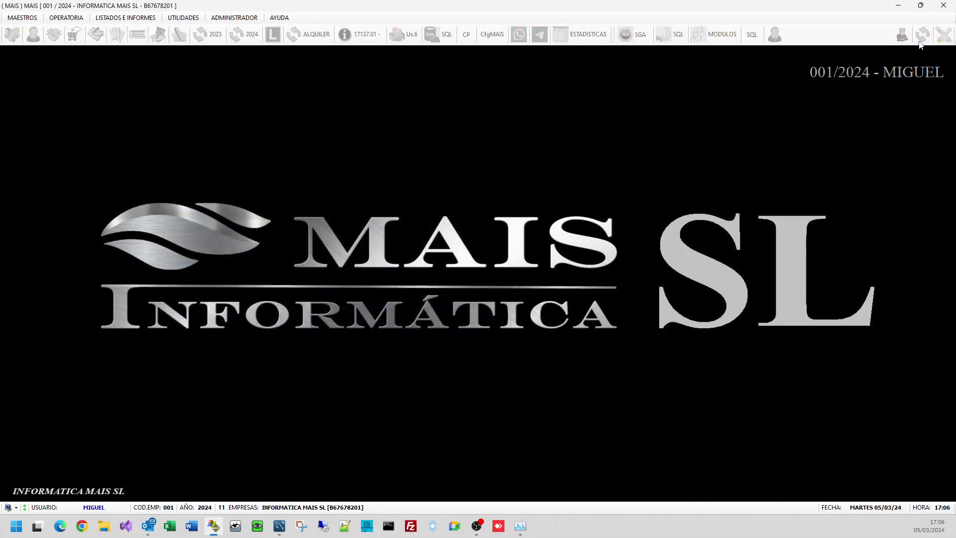
# Step: Log in as PRUEBAS with its password on company 001/2024
pyautogui.click(921, 42)
pyautogui.write('PRUEBAS')
pyautogui.press('Return')
pyautogui.write('12')
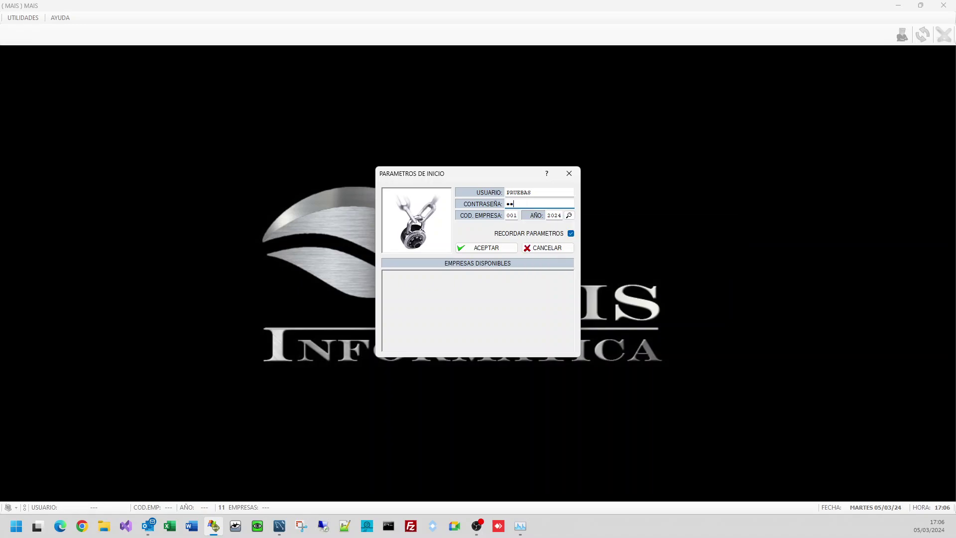
pyautogui.write('3')
pyautogui.press('Return')
pyautogui.press('Return')
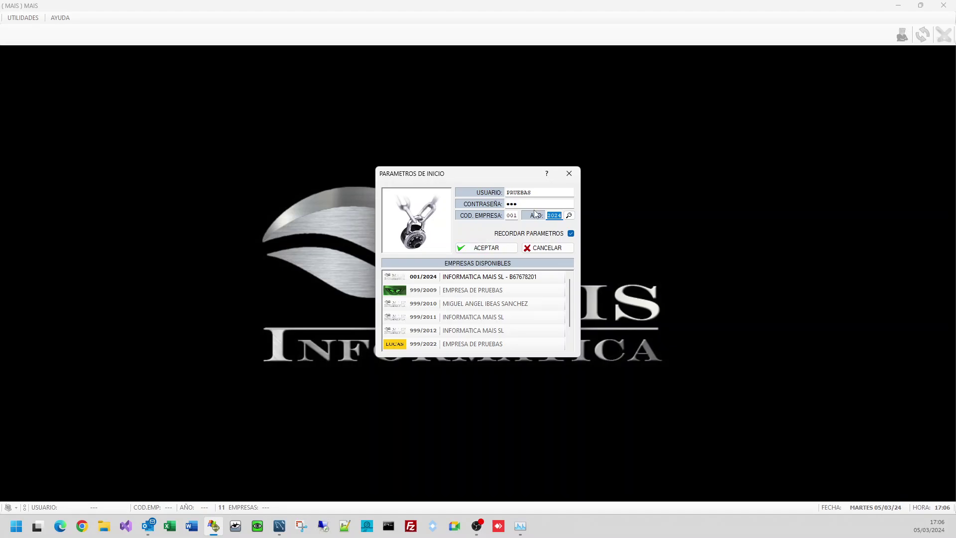
pyautogui.click(508, 252)
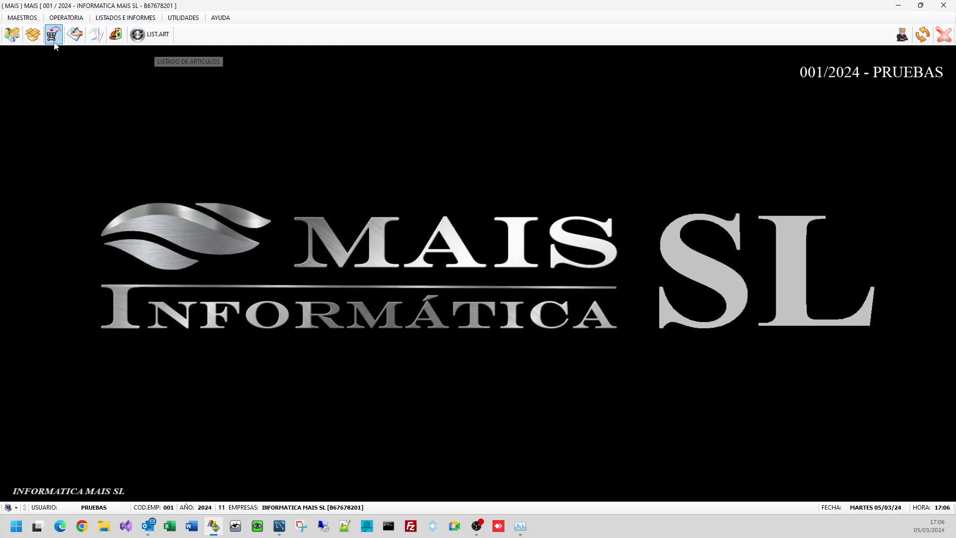
# Step: Open ARTICULOS, load article 36201650 via F2 search, then cancel and close it
pyautogui.click(33, 35)
pyautogui.press('F2')
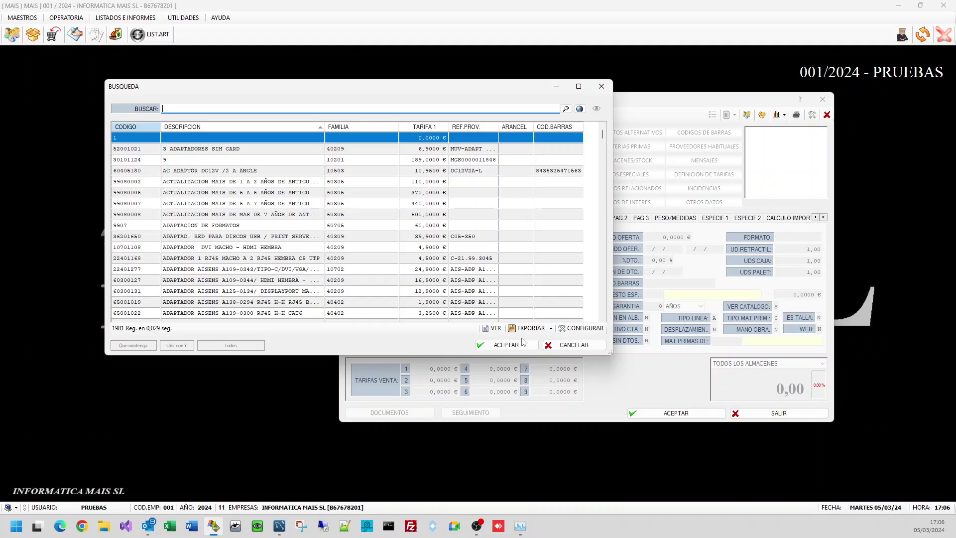
pyautogui.doubleClick(482, 236)
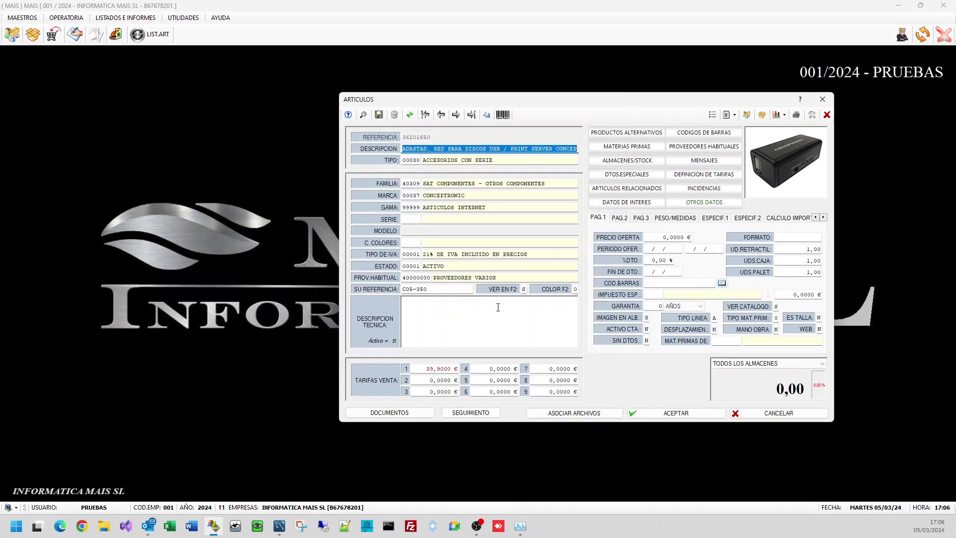
pyautogui.click(407, 234)
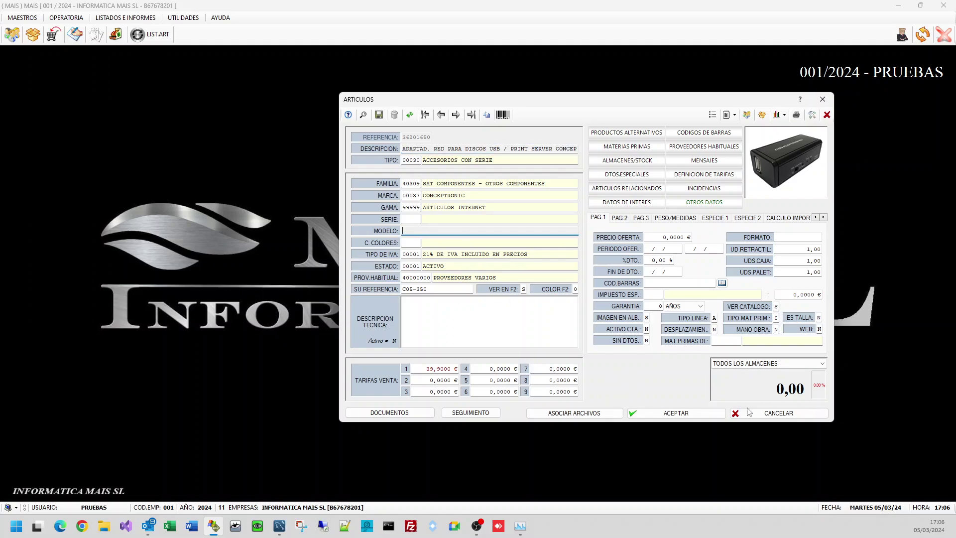
pyautogui.click(766, 412)
pyautogui.click(769, 412)
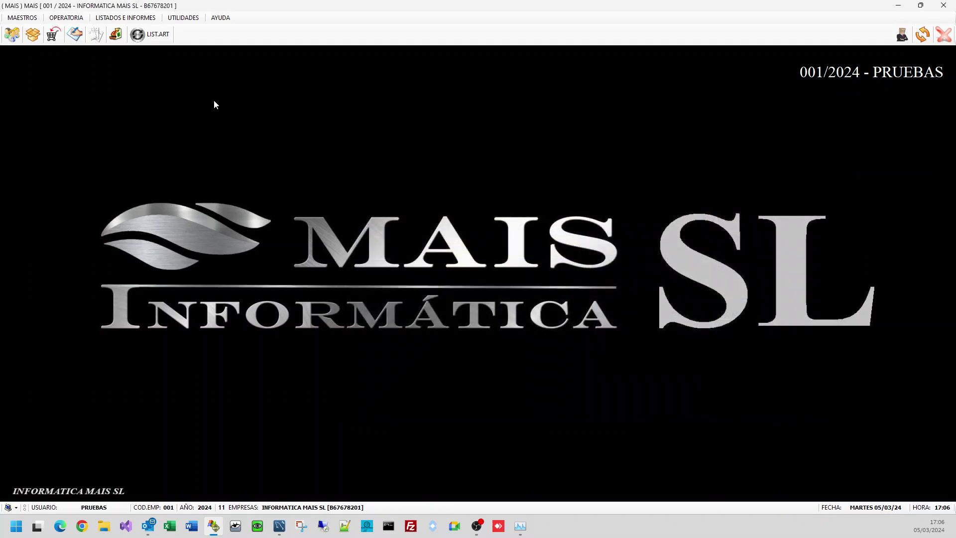
pyautogui.click(33, 34)
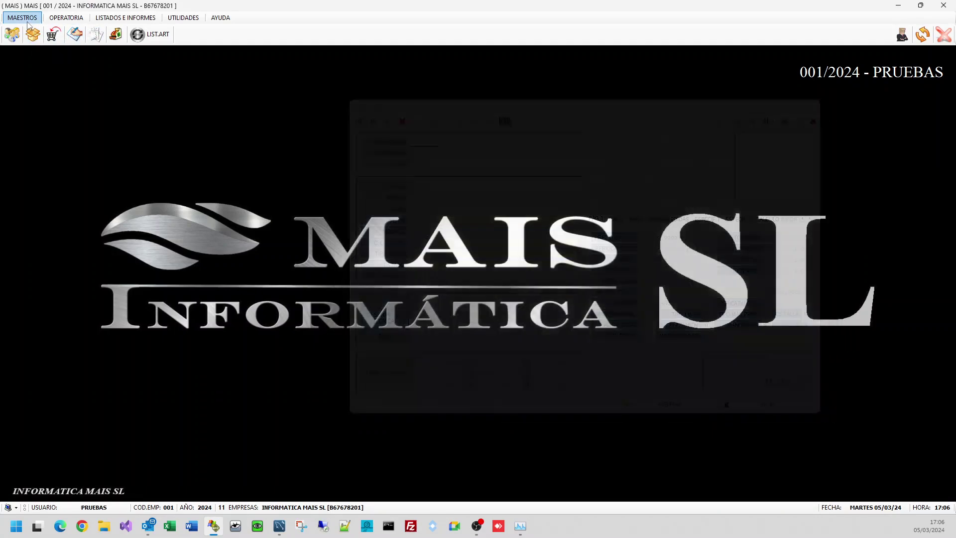
# Step: Open MAESTROS > ALMACEN > B.- FAMILIAS and close it with Esc
pyautogui.click(28, 22)
pyautogui.moveTo(56, 42)
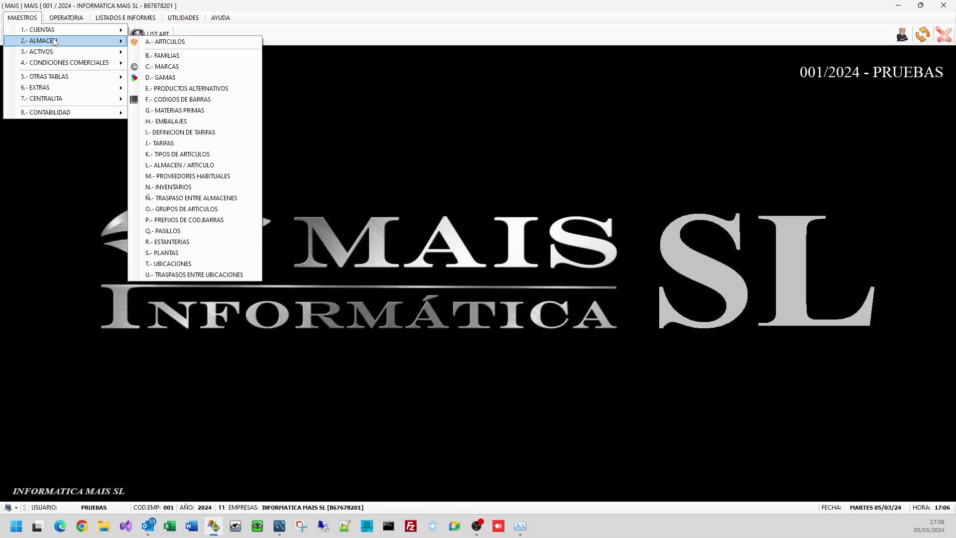
pyautogui.click(166, 56)
pyautogui.press('Escape')
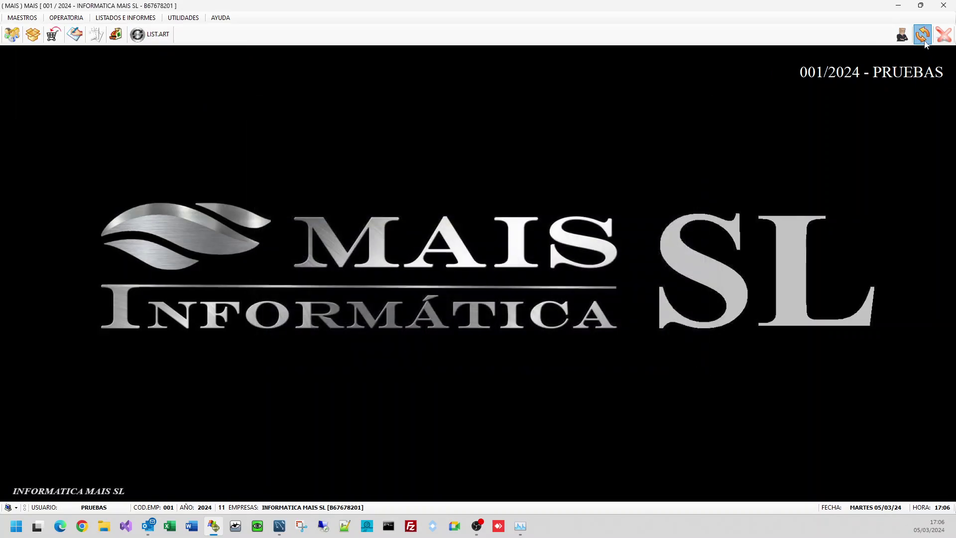
# Step: Switch back to the administrator account with its password
pyautogui.click(922, 35)
pyautogui.write('MIGUEL')
pyautogui.press('Tab')
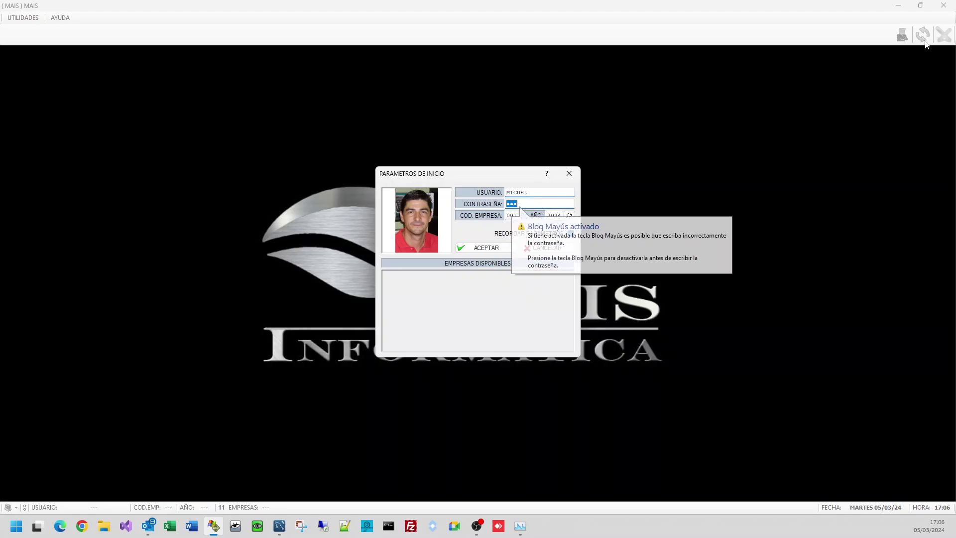
pyautogui.write('123')
pyautogui.press('Tab')
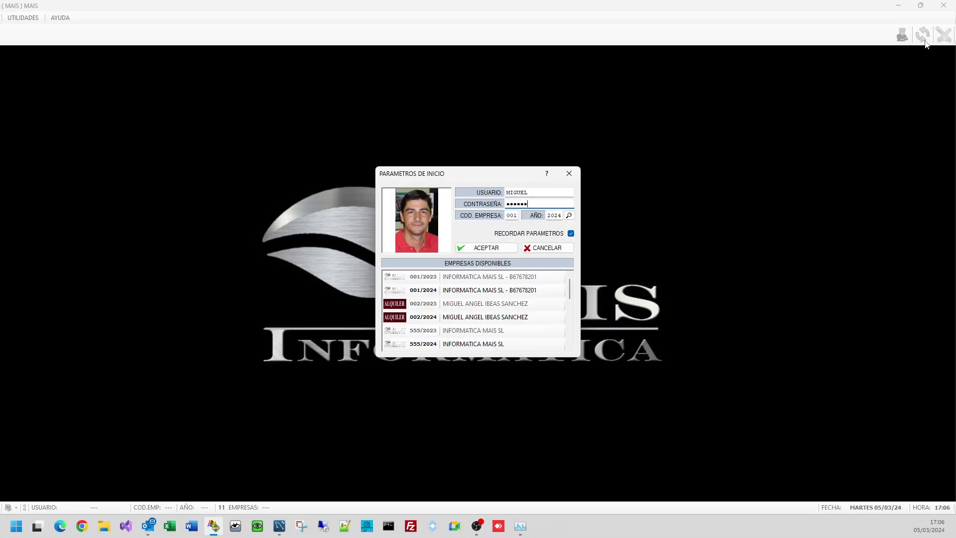
pyautogui.press('Tab')
pyautogui.press('Return')
# Step: Load group PRUEBAS and deny its Familias ALTA, BORRAR and MODIFICAR privileges
pyautogui.click(234, 17)
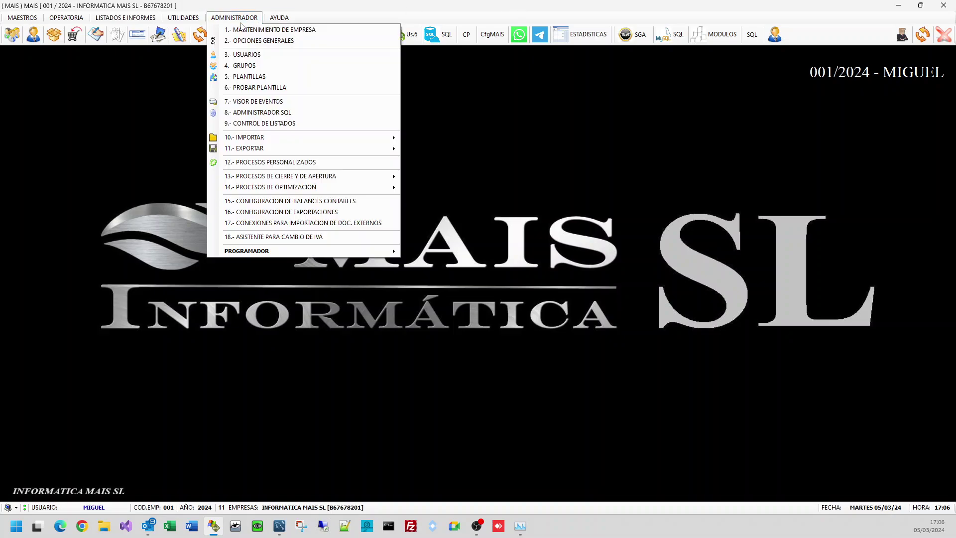
pyautogui.click(259, 68)
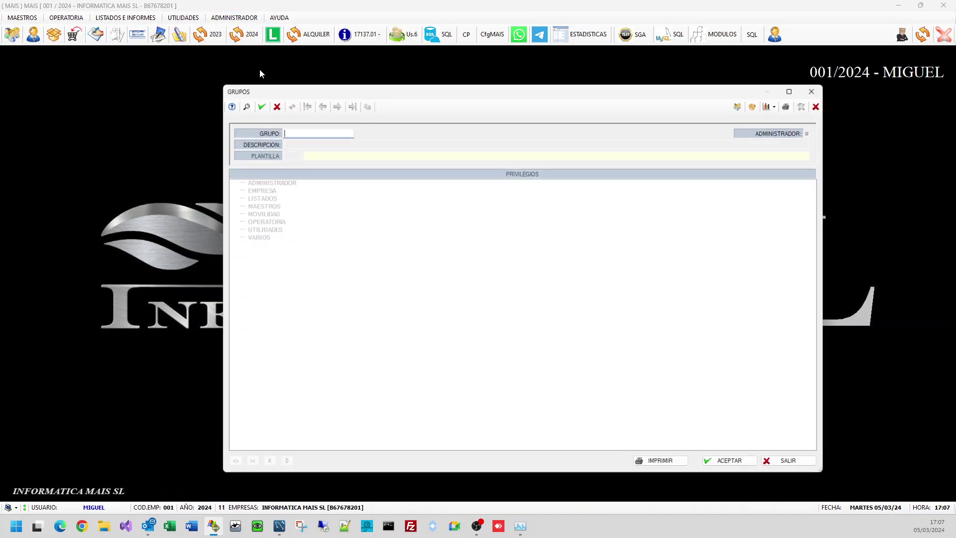
pyautogui.write('PRUEBAS')
pyautogui.press('Return')
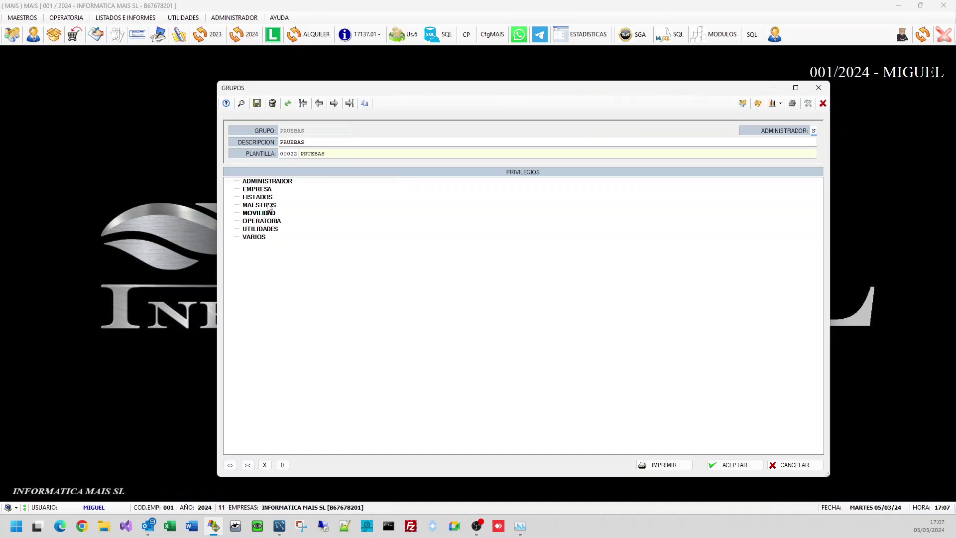
pyautogui.click(268, 205)
pyautogui.doubleClick(268, 221)
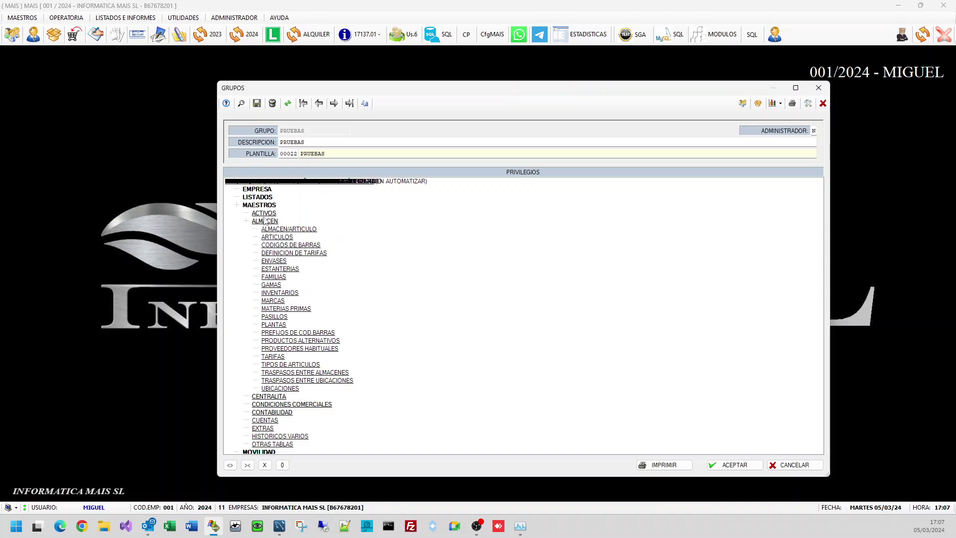
pyautogui.doubleClick(277, 278)
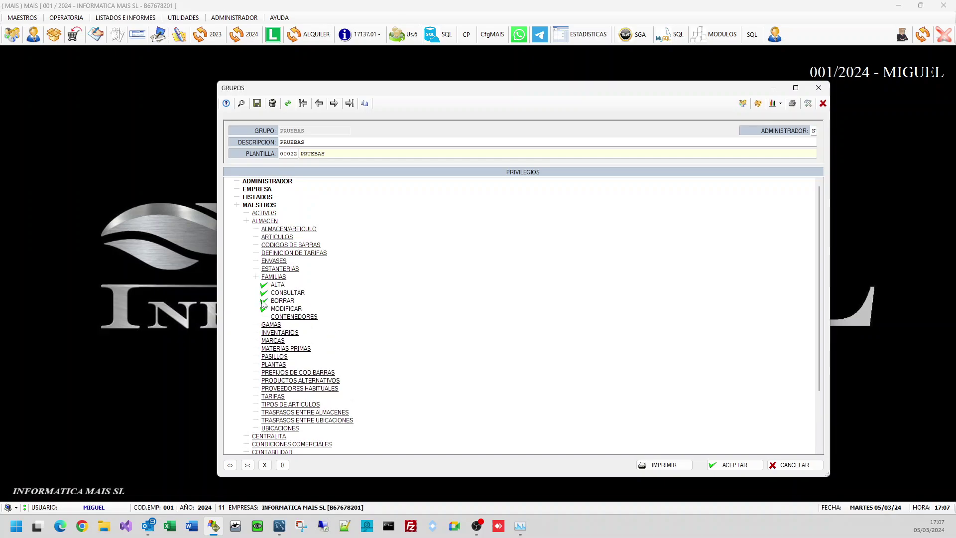
pyautogui.click(264, 285)
pyautogui.click(264, 301)
pyautogui.click(264, 308)
# Step: Uncheck the DATOS DE INTERES and DTOS.ESPECIALES sub-privileges under CONTENEDORES
pyautogui.doubleClick(291, 318)
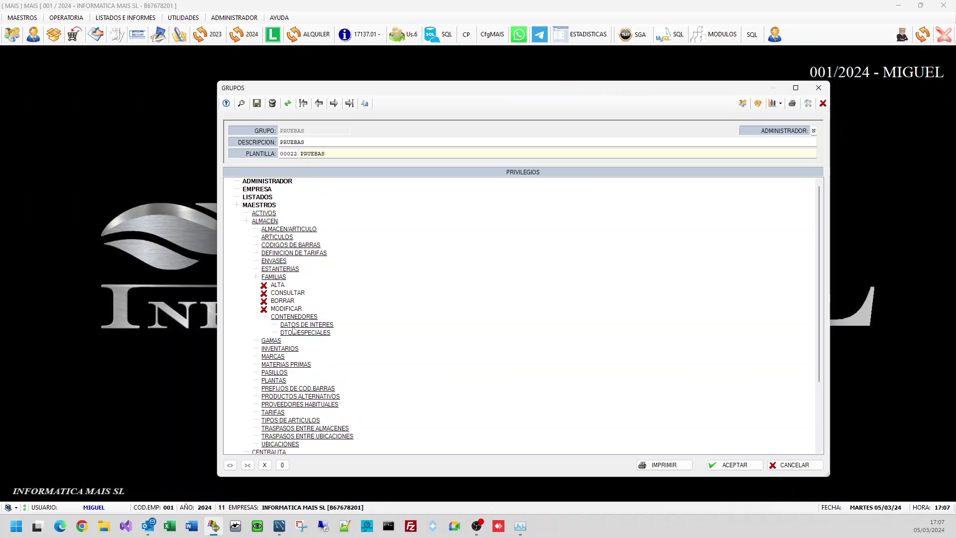
pyautogui.doubleClick(294, 327)
pyautogui.click(283, 341)
pyautogui.click(283, 349)
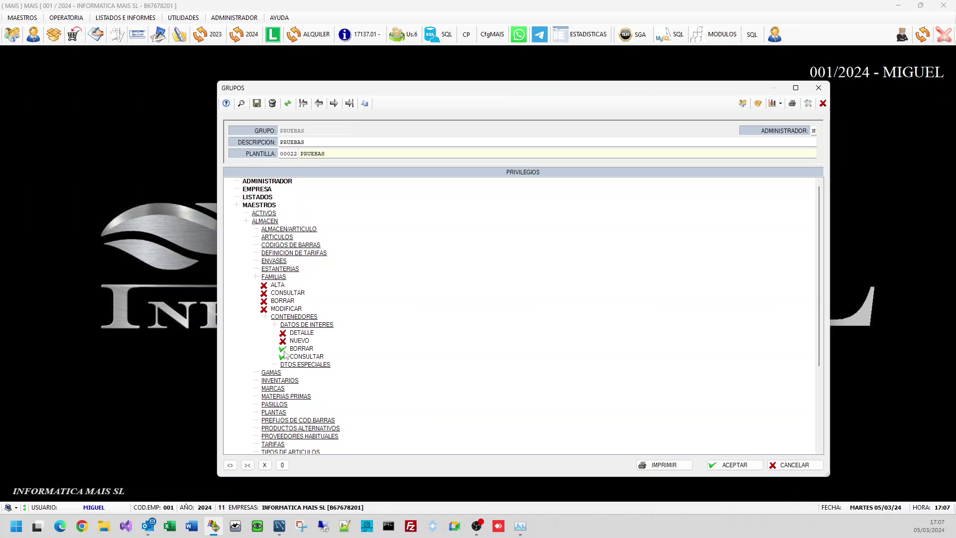
pyautogui.click(283, 357)
pyautogui.doubleClick(290, 366)
pyautogui.click(282, 372)
pyautogui.click(283, 381)
pyautogui.click(282, 388)
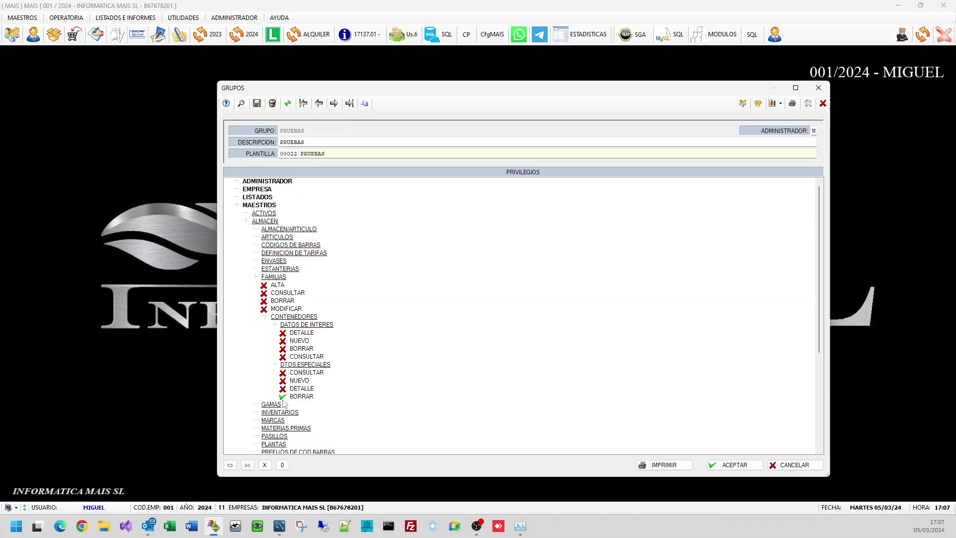
pyautogui.click(283, 397)
# Step: Re-allow the DATOS DE INTERES and DTOS.ESPECIALES sub-privileges and save the PRUEBAS group
pyautogui.click(283, 340)
pyautogui.click(283, 332)
pyautogui.click(283, 348)
pyautogui.click(283, 357)
pyautogui.click(282, 380)
pyautogui.click(283, 372)
pyautogui.click(283, 388)
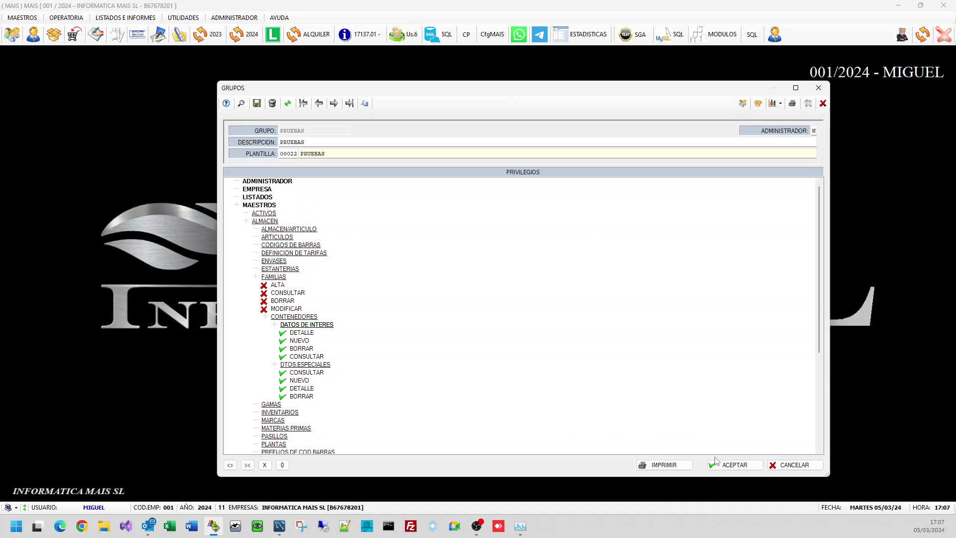
pyautogui.click(734, 465)
pyautogui.click(795, 464)
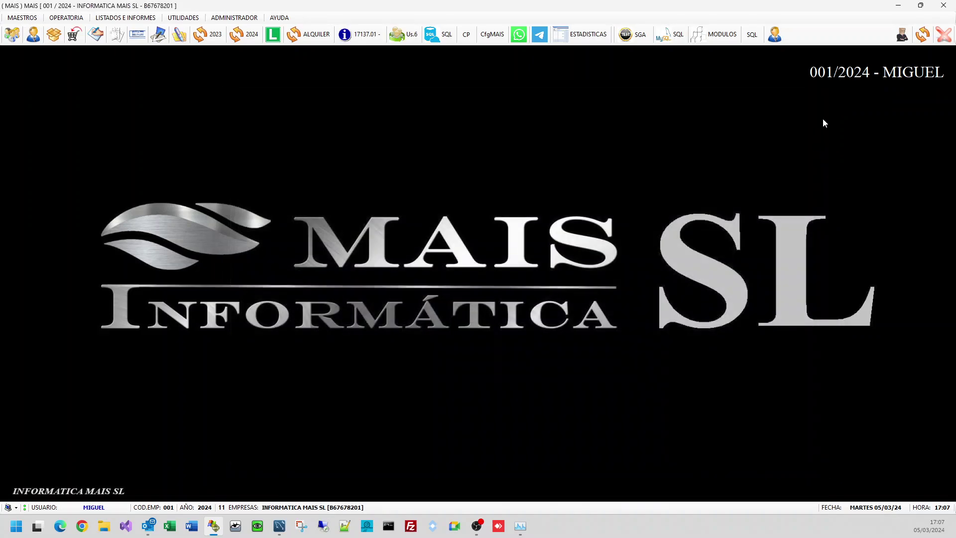
# Step: Sign in again as PRUEBAS with its password on company 001/2024
pyautogui.click(923, 35)
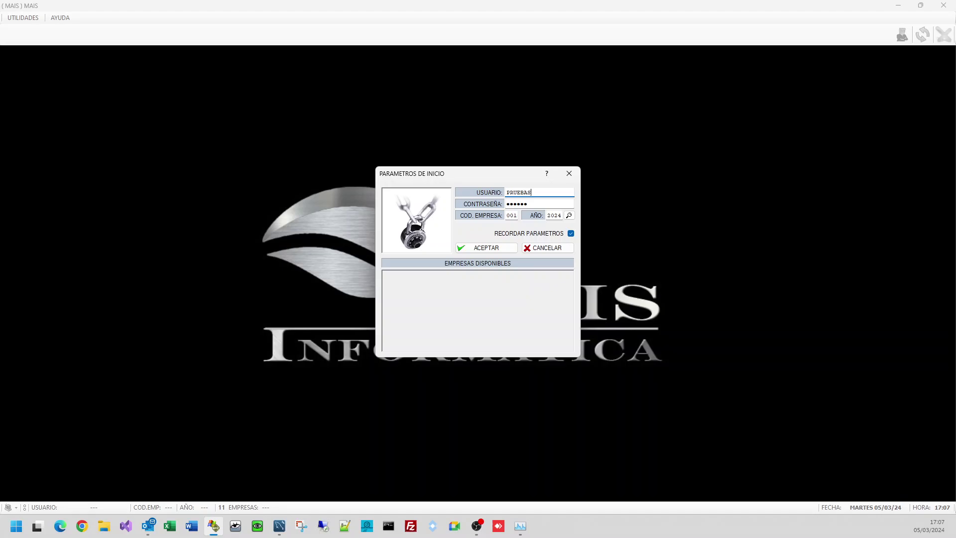
pyautogui.press('Tab')
pyautogui.write('123')
pyautogui.press('Return')
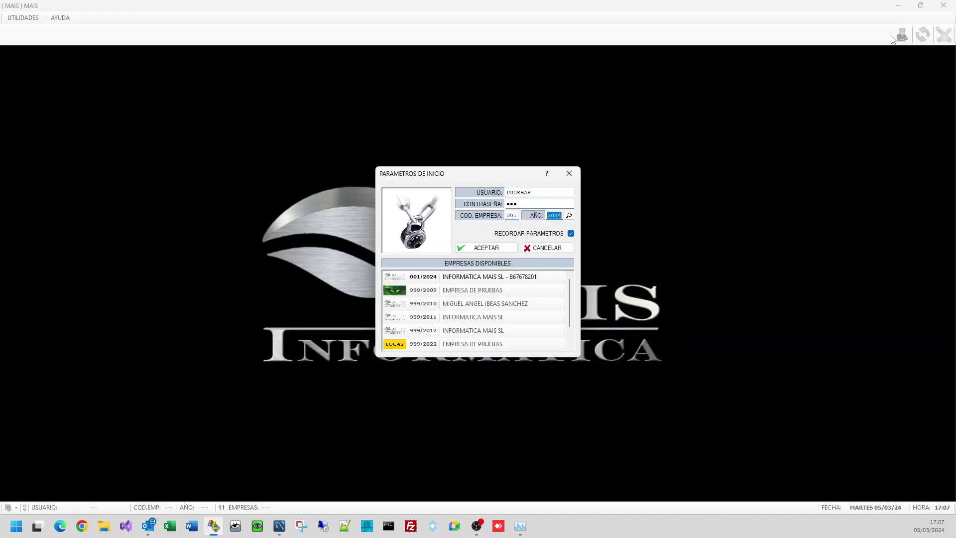
pyautogui.press('Return')
# Step: Try opening an entry from MAESTROS > ALMACEN under the new restrictions
pyautogui.click(22, 18)
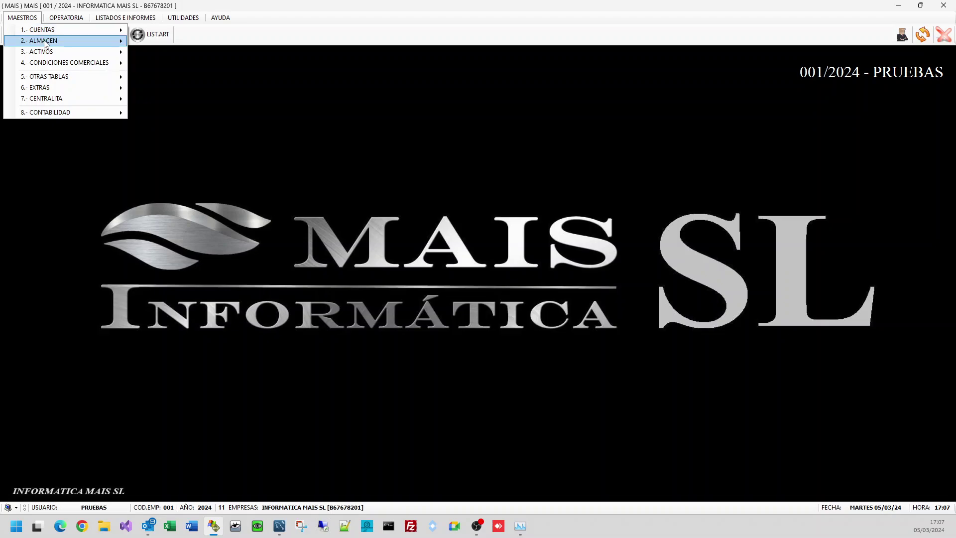
pyautogui.moveTo(45, 43)
pyautogui.click(167, 52)
pyautogui.click(30, 19)
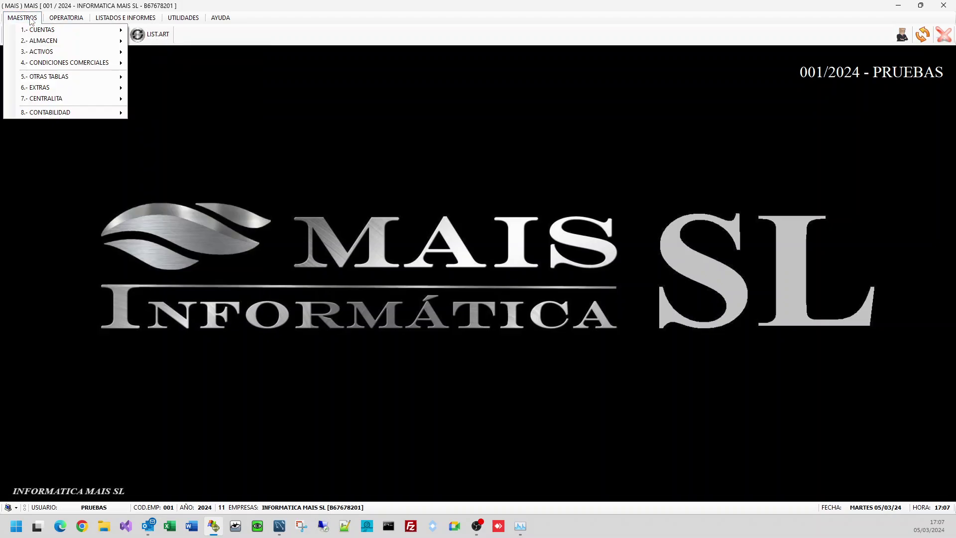
pyautogui.click(169, 53)
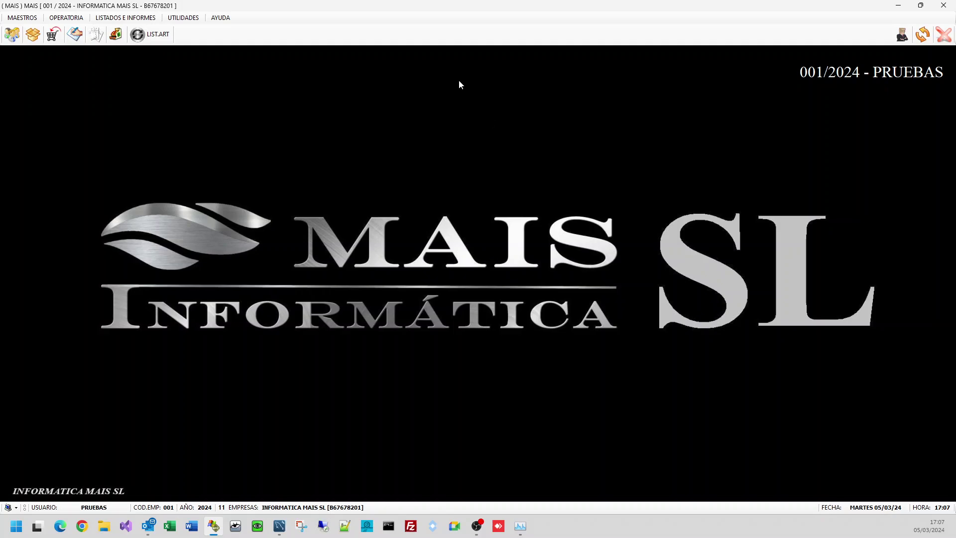